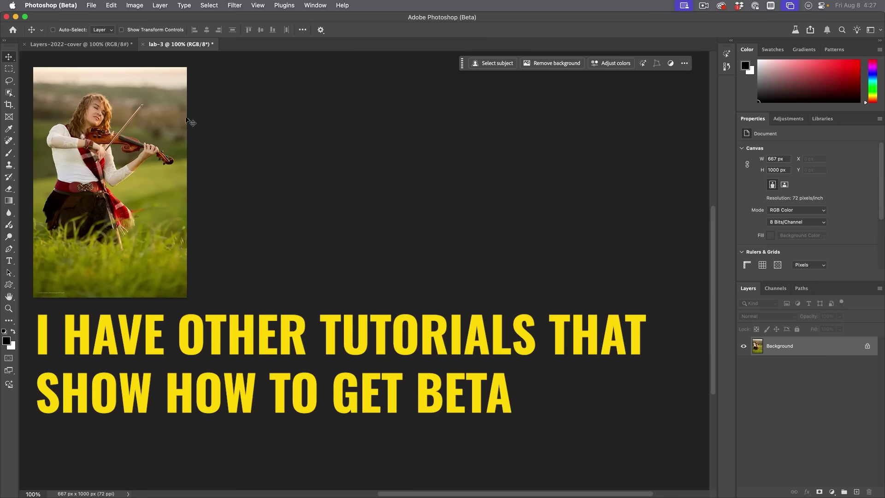
# Return to the violinist photo and open its Image Size settings
pyautogui.click(103, 46)
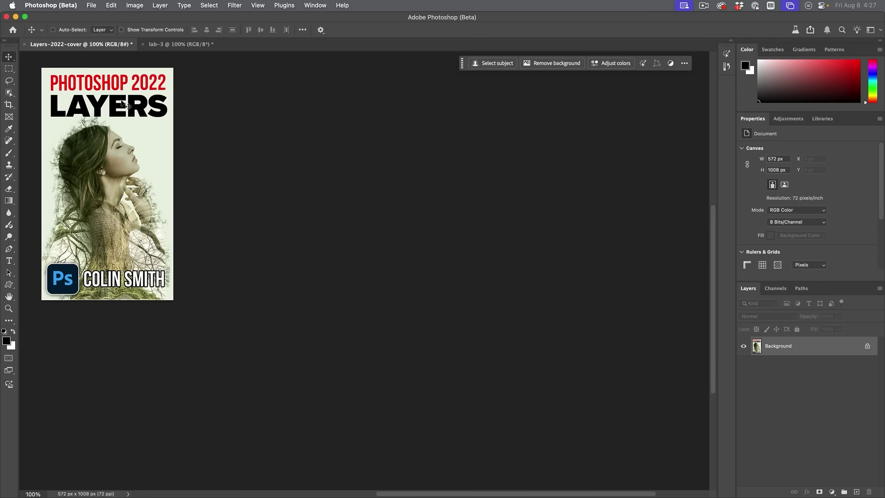
pyautogui.click(164, 46)
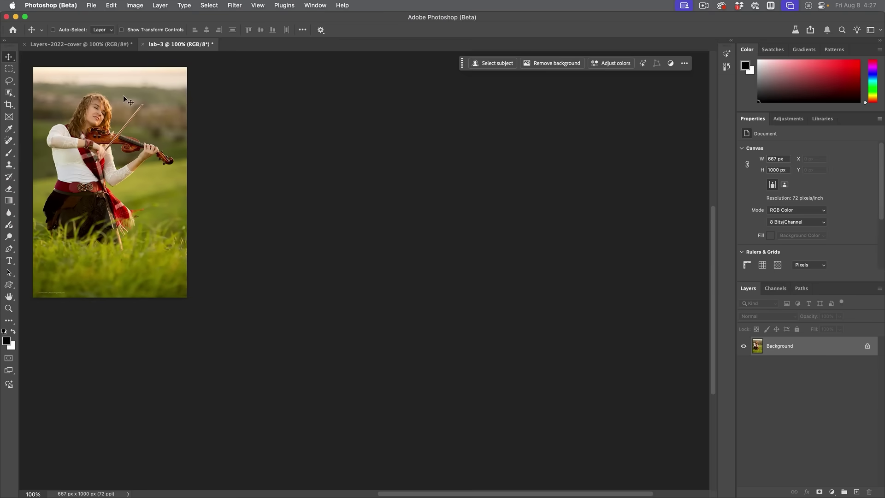
pyautogui.click(129, 6)
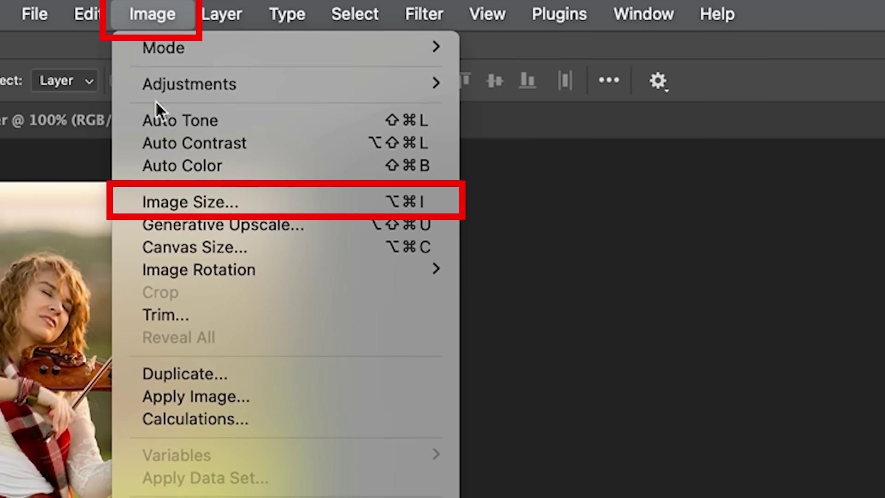
pyautogui.click(179, 197)
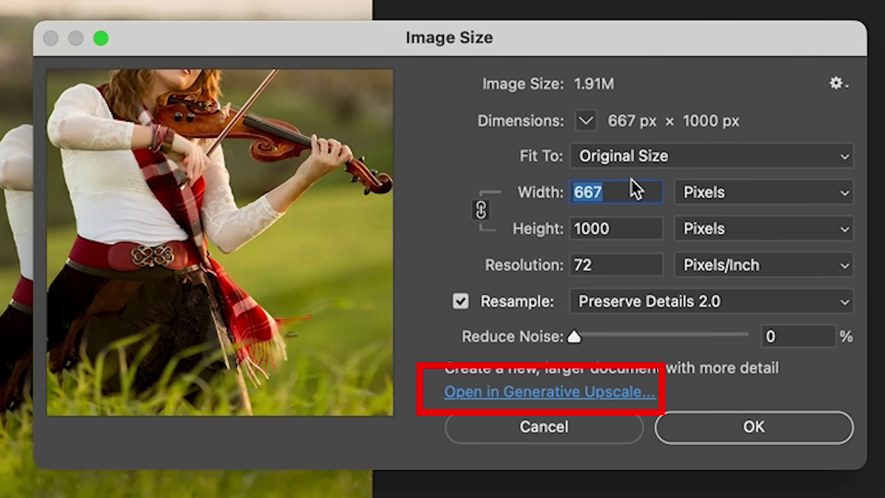
# Run Generative Upscale with the scale kept at 4x for 2668 x 4000 px
pyautogui.click(537, 392)
pyautogui.click(594, 289)
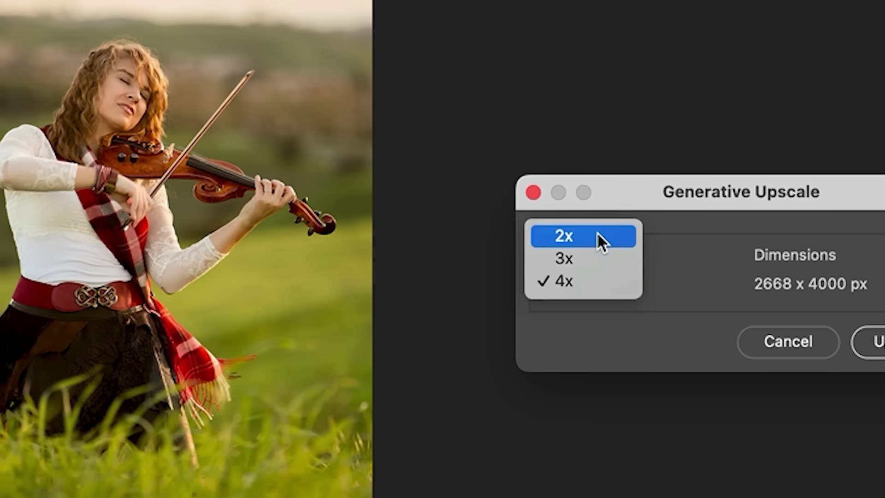
pyautogui.click(600, 278)
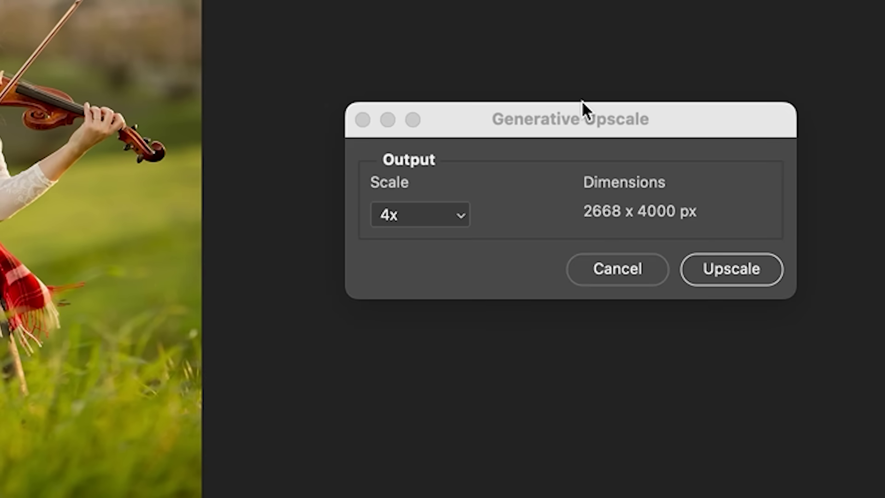
pyautogui.click(583, 104)
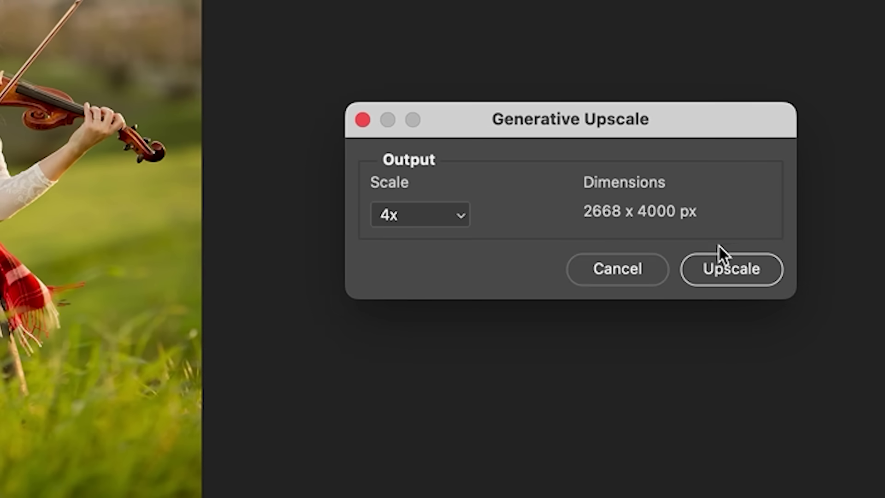
pyautogui.click(734, 266)
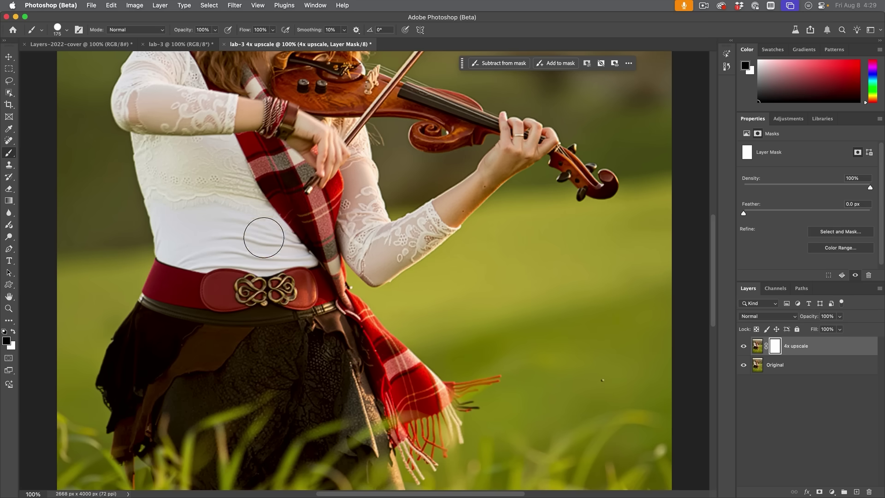
# Pan the new 2668 x 4000 px upscaled document to bring the violinist's face into view
pyautogui.moveTo(374, 194)
pyautogui.mouseDown()
pyautogui.moveTo(385, 371)
pyautogui.moveTo(367, 188)
pyautogui.moveTo(386, 289)
pyautogui.moveTo(395, 173)
pyautogui.mouseUp()
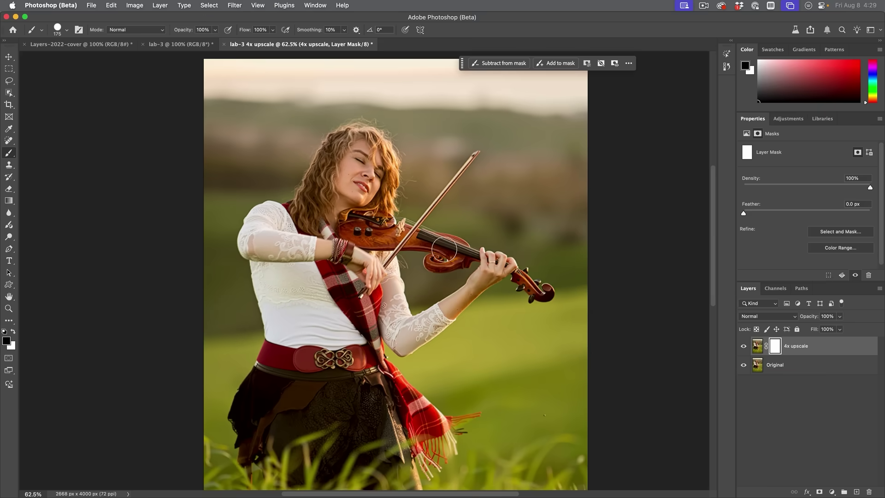
pyautogui.scroll(-3, 428, 239)
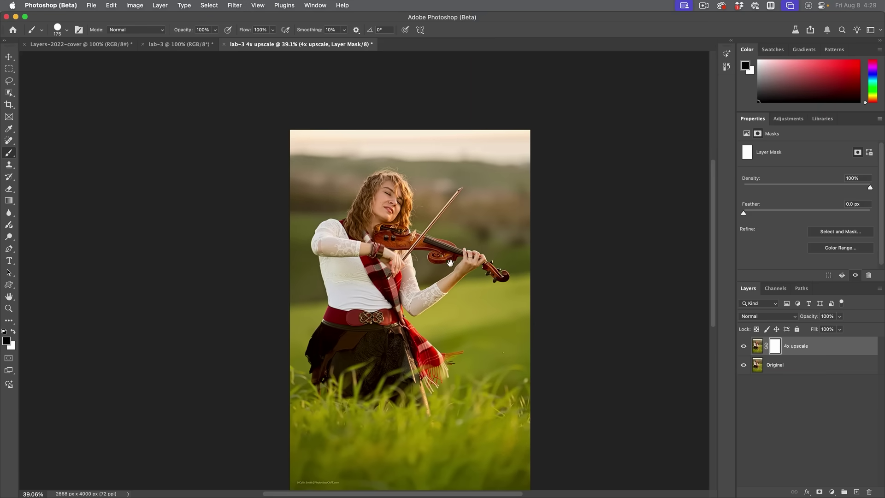
# Flick the 4x upscale layer on and off over Original several times, leaving it hidden
pyautogui.moveTo(464, 235); pyautogui.dragTo(426, 225)
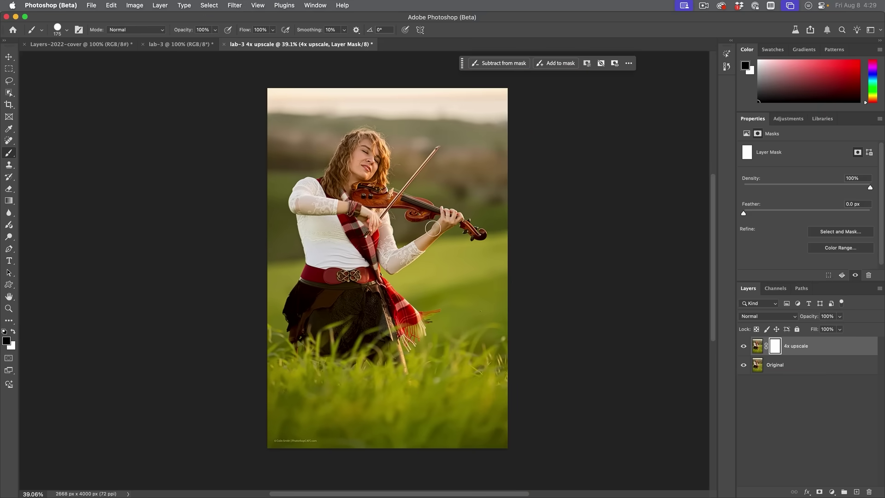
pyautogui.click(744, 346)
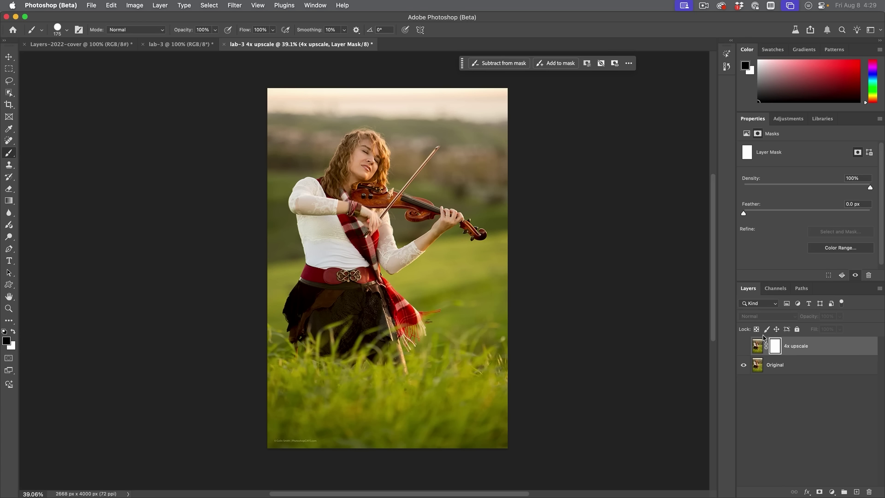
pyautogui.click(744, 346)
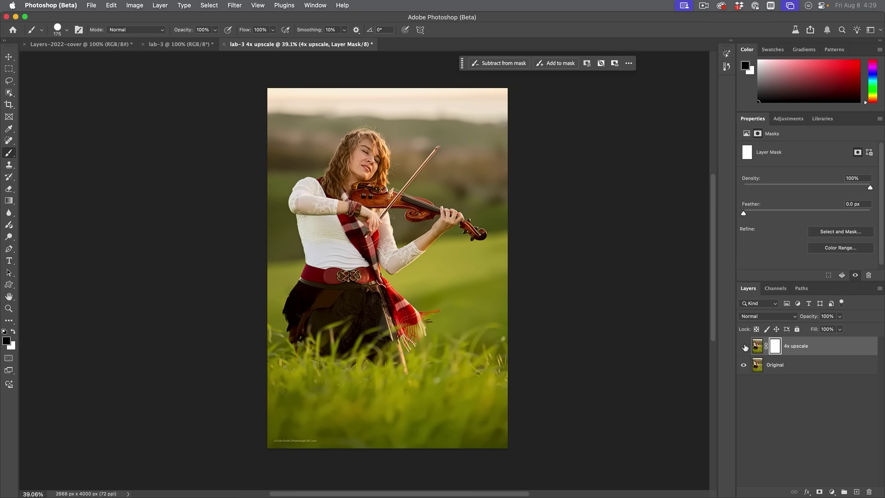
pyautogui.click(745, 346)
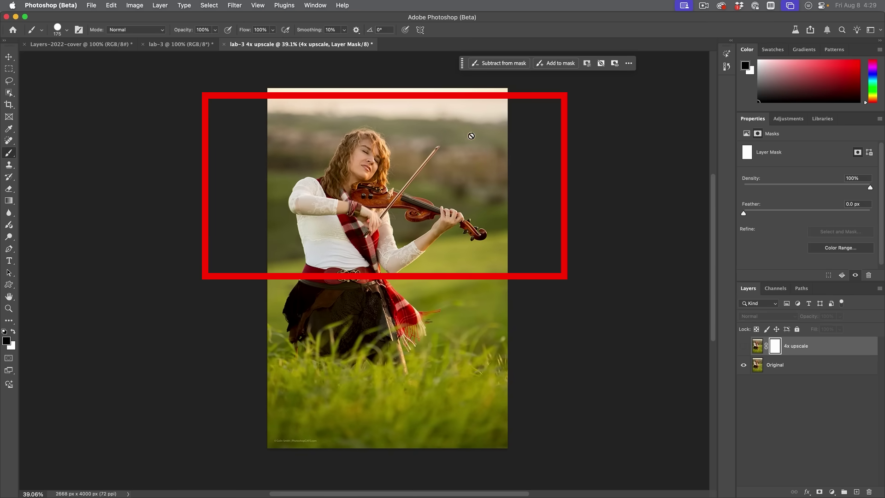
pyautogui.click(743, 346)
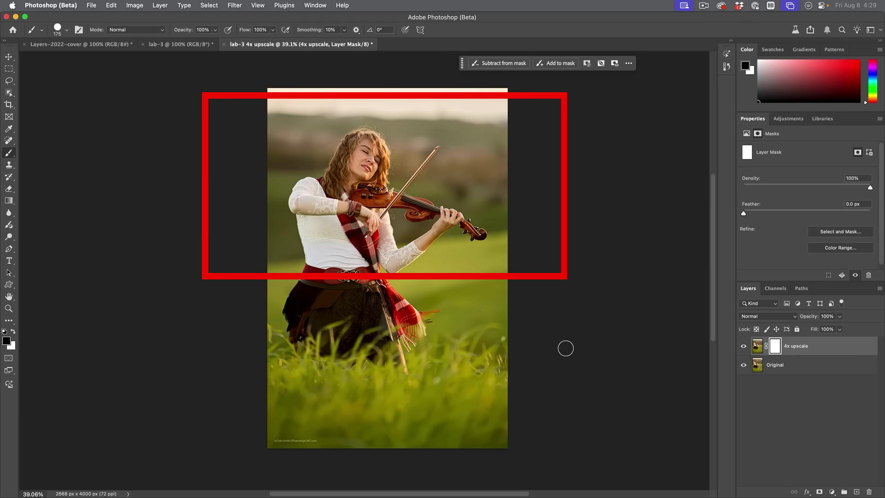
pyautogui.click(743, 345)
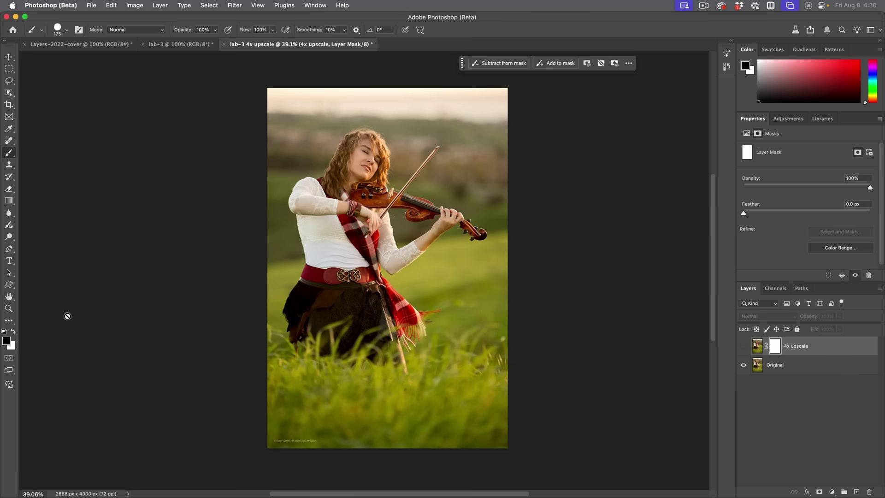
# Zoom to 100% and show the 4x upscale layer on the skirt, then pan to the face
pyautogui.doubleClick(10, 312)
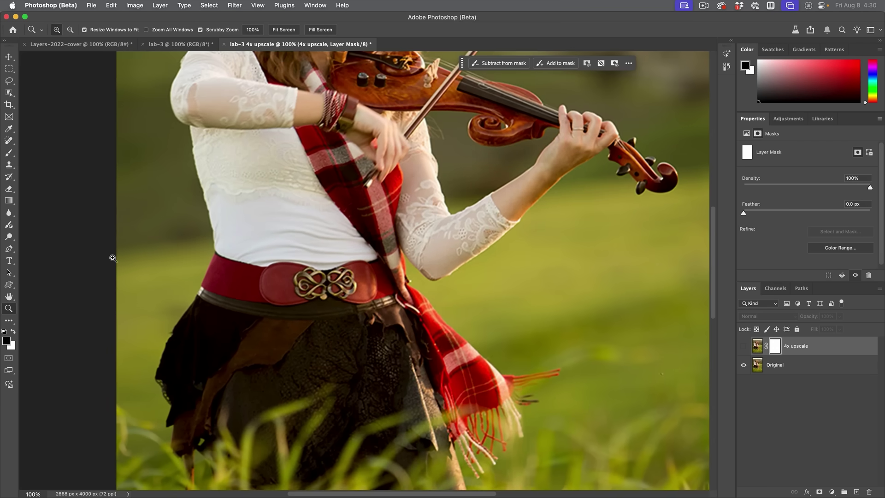
pyautogui.scroll(-5, 364, 295)
pyautogui.hscroll(-2, 364, 295)
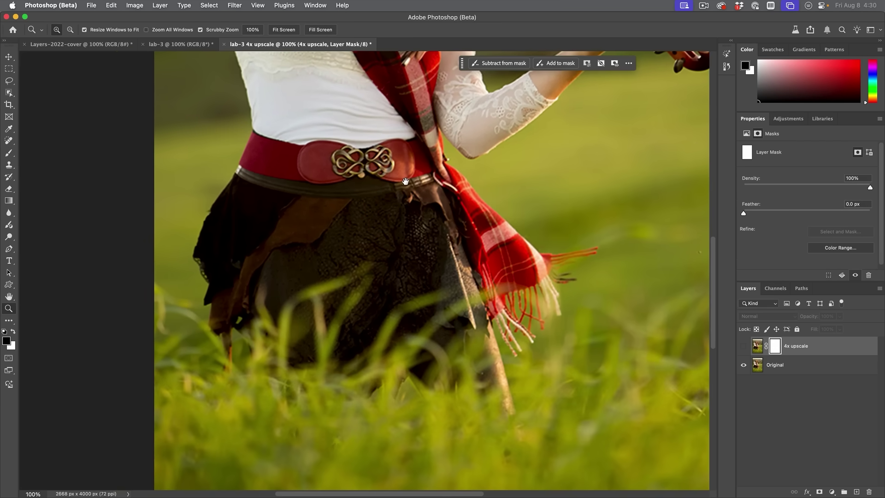
pyautogui.click(743, 348)
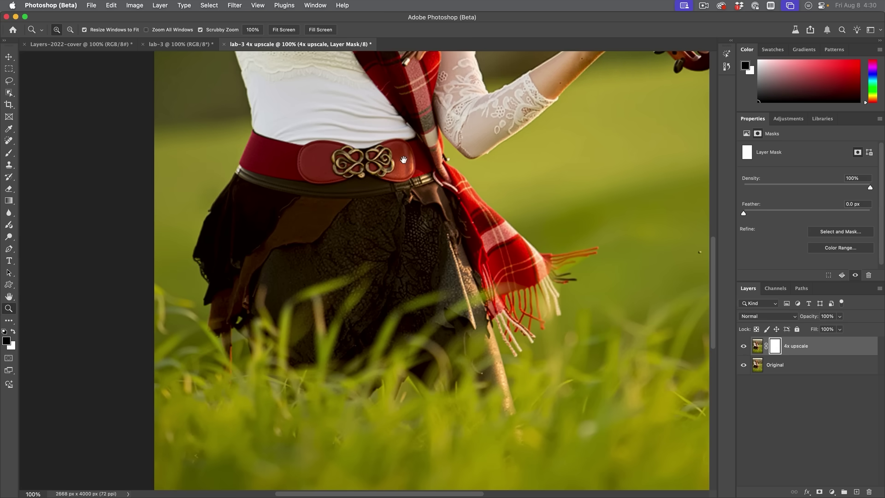
pyautogui.scroll(10, 409, 173)
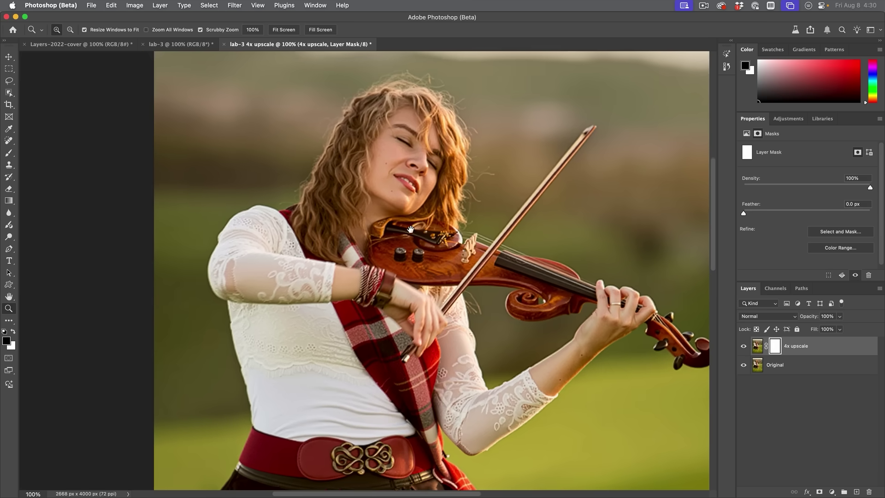
pyautogui.hscroll(3, 438, 298)
pyautogui.scroll(-1, 438, 299)
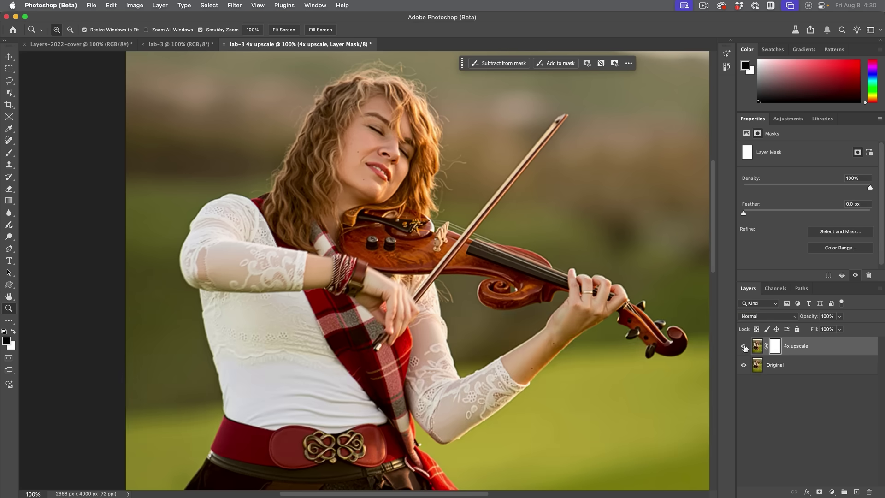
# Toggle the 4x upscale layer repeatedly over the face, leave it visible, and select Original
pyautogui.click(743, 346)
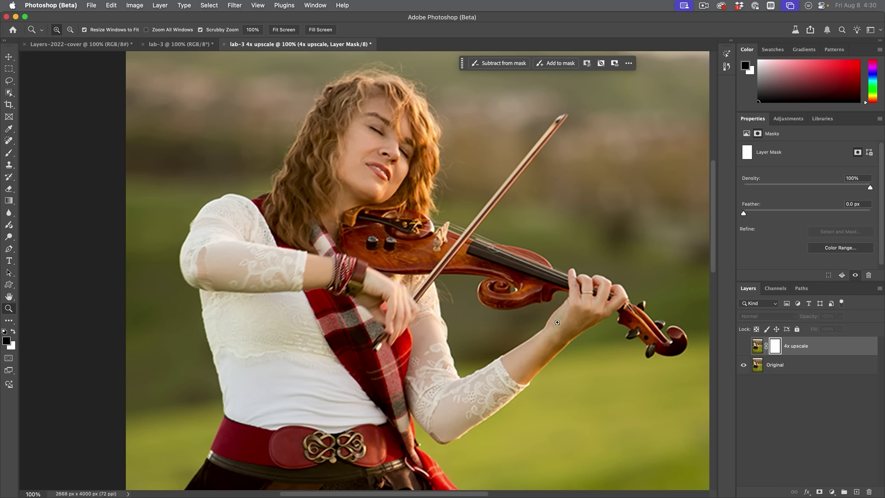
pyautogui.click(744, 346)
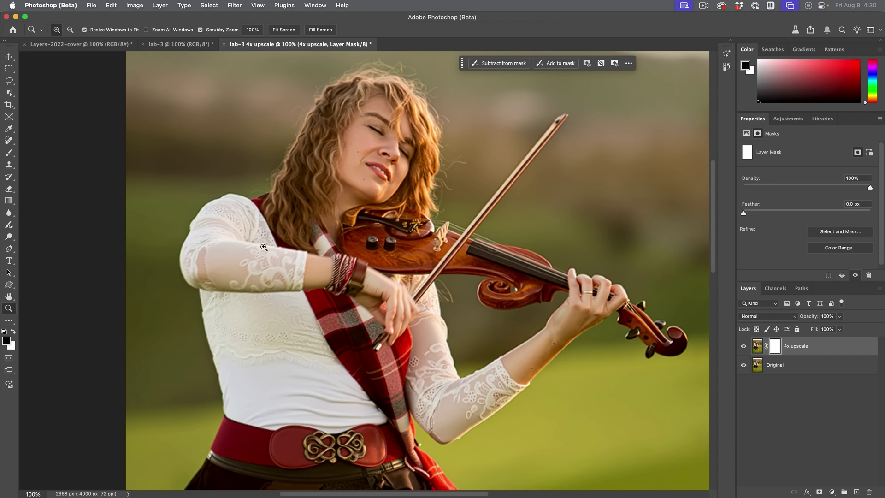
pyautogui.click(742, 346)
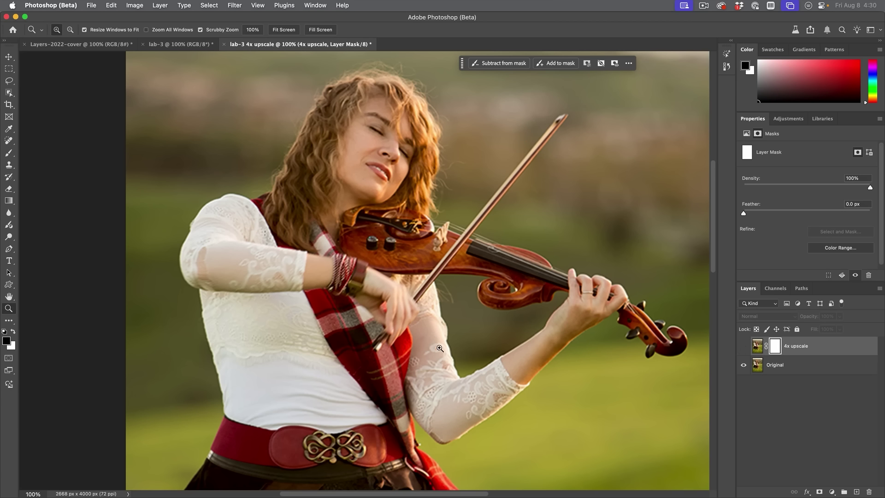
pyautogui.click(742, 346)
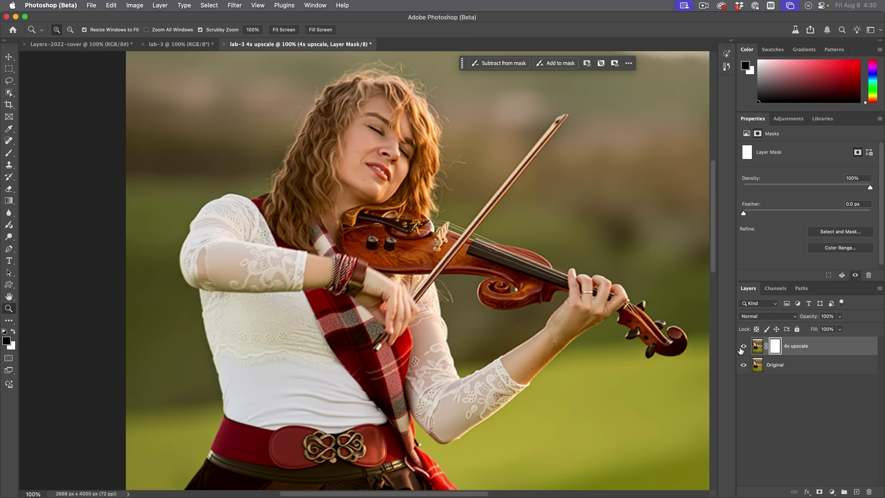
pyautogui.click(743, 346)
pyautogui.click(743, 346)
pyautogui.click(743, 346)
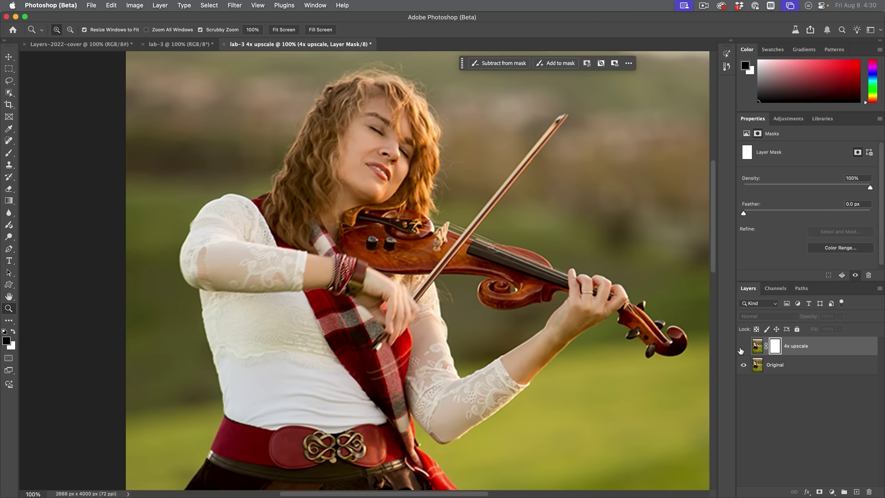
pyautogui.click(743, 346)
pyautogui.click(742, 346)
pyautogui.click(742, 347)
pyautogui.click(744, 349)
pyautogui.click(744, 348)
pyautogui.click(798, 367)
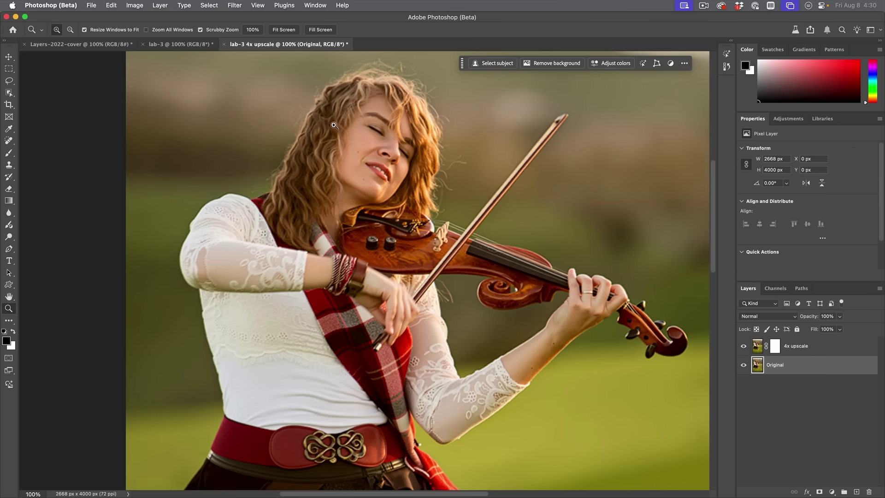
# Duplicate the small lab-3 document as a new image named 'test'
pyautogui.click(174, 45)
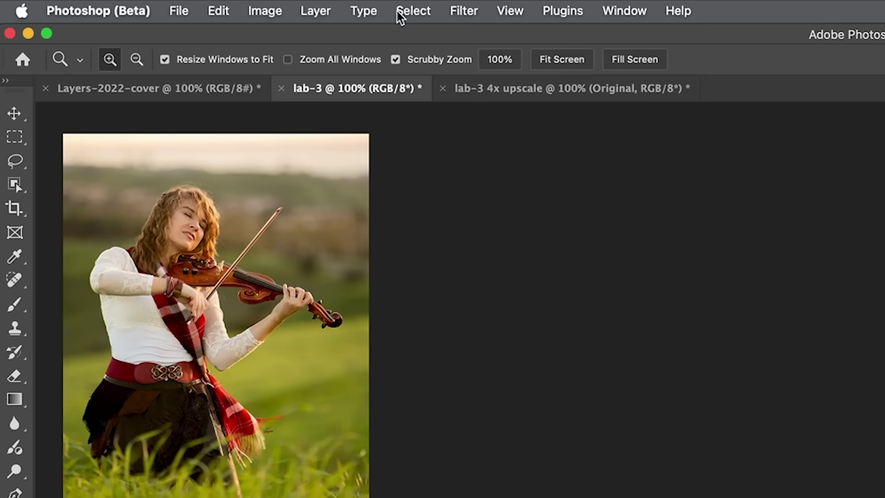
pyautogui.click(254, 14)
pyautogui.moveTo(266, 68)
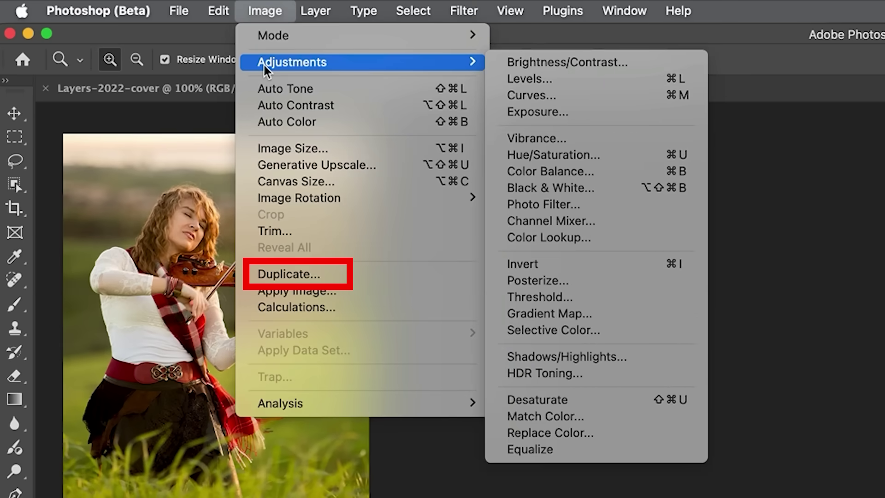
pyautogui.press('Escape')
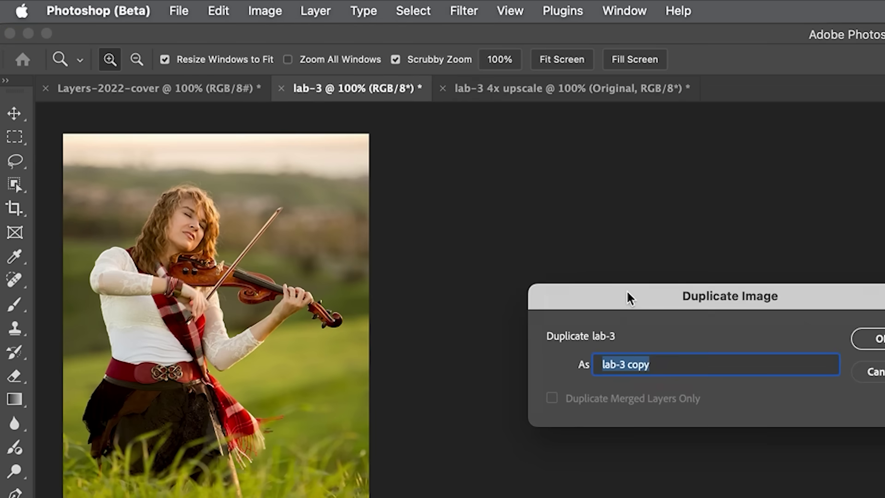
pyautogui.write('test')
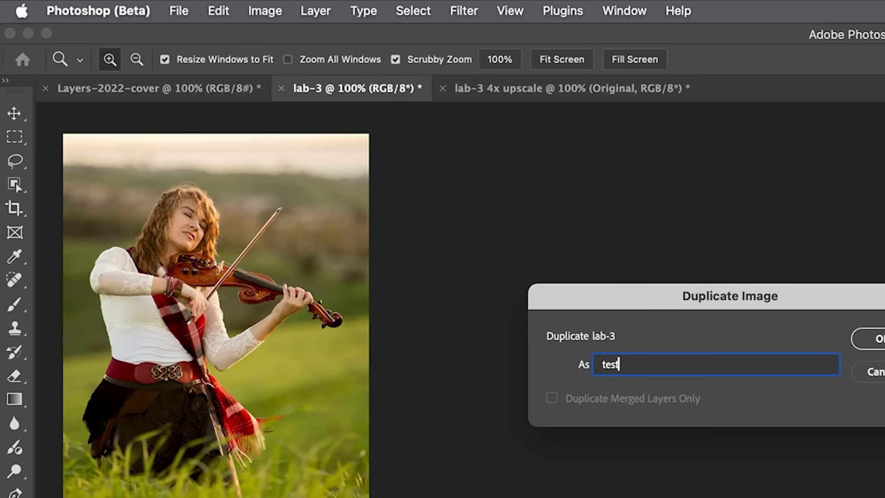
pyautogui.press('Return')
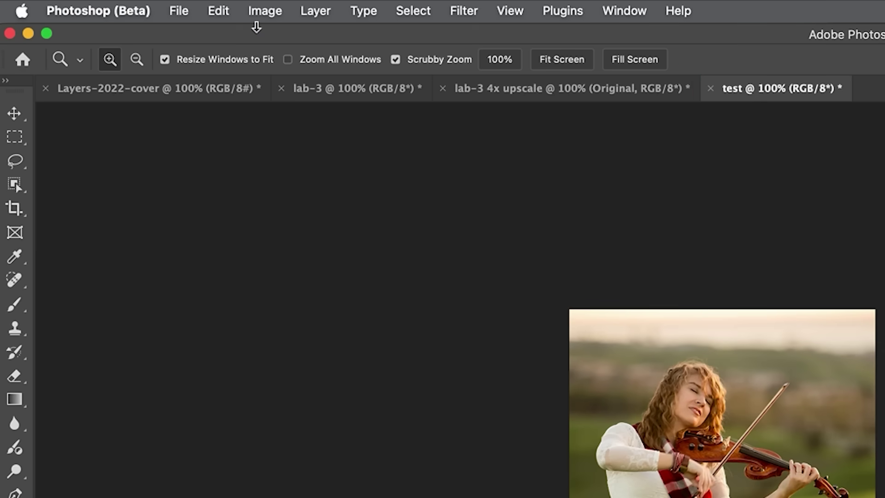
# Resize 'test' to height 4000 (2668 × 4000 px) using Preserve Details 2.0 resampling
pyautogui.click(258, 10)
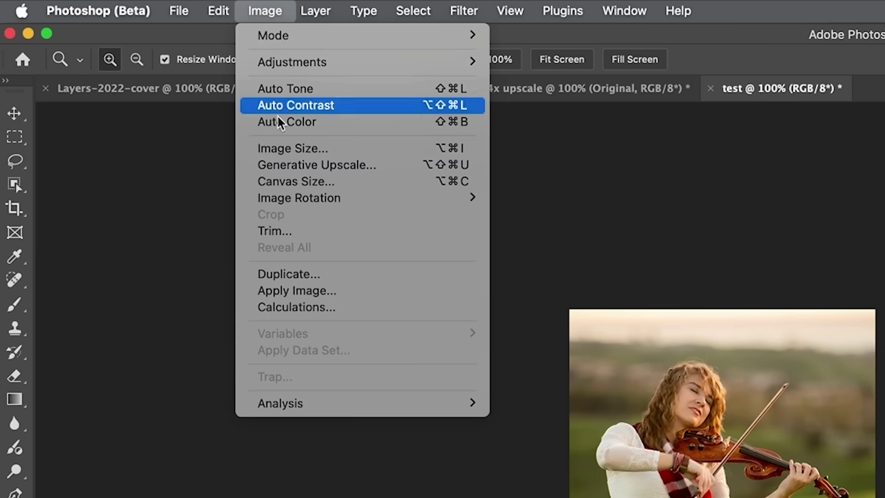
pyautogui.click(274, 149)
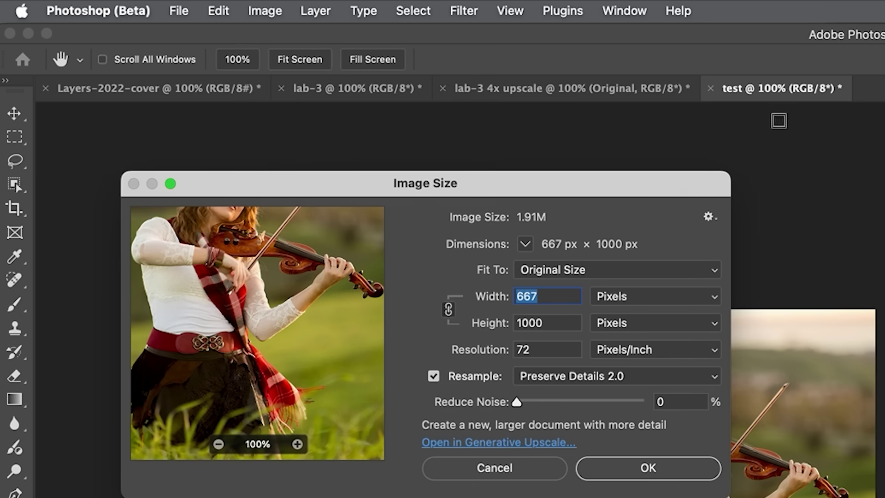
pyautogui.click(546, 323)
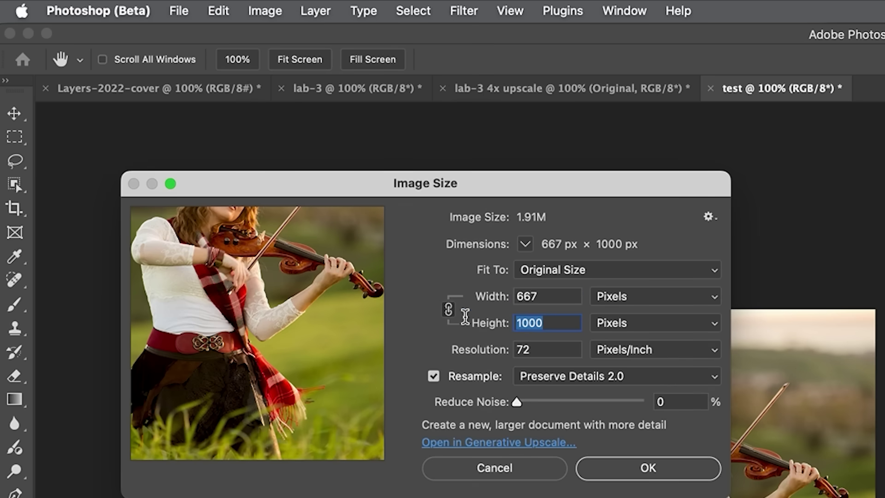
pyautogui.write('4000')
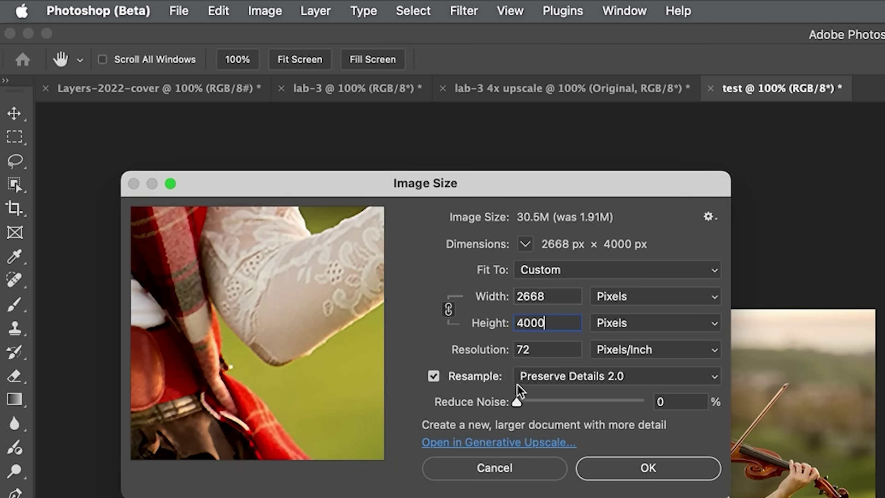
pyautogui.click(539, 381)
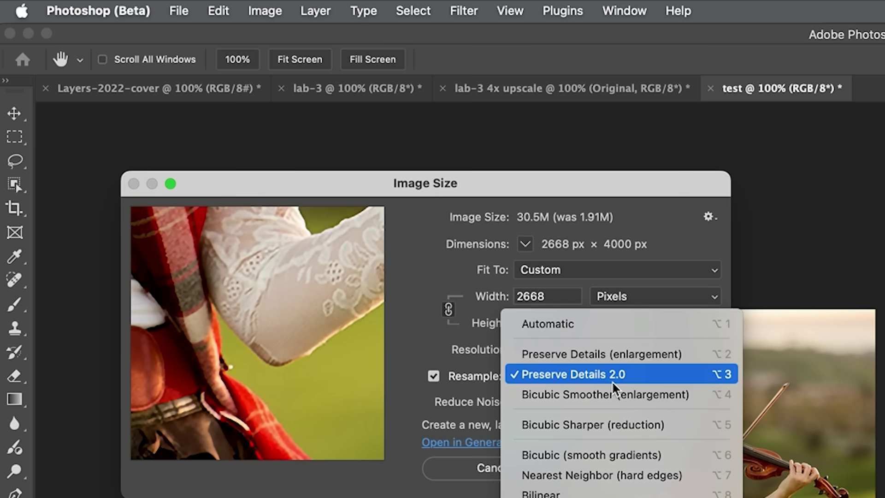
pyautogui.click(588, 378)
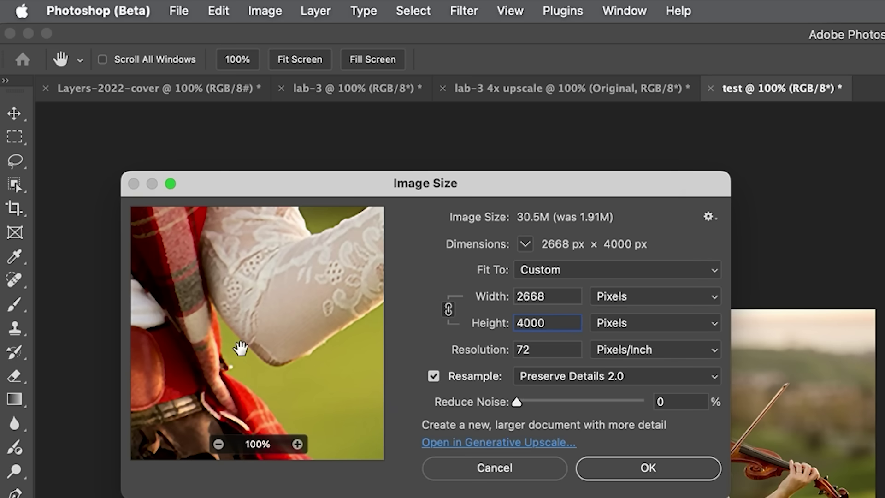
pyautogui.click(656, 468)
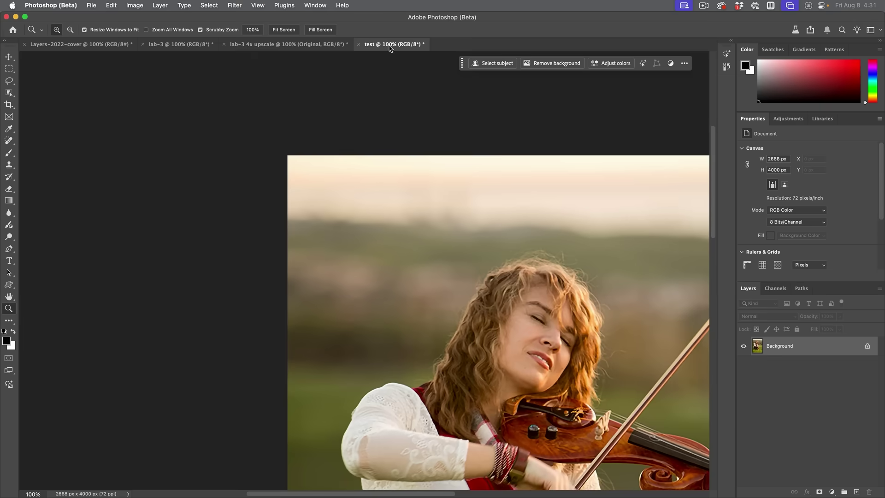
pyautogui.click(9, 57)
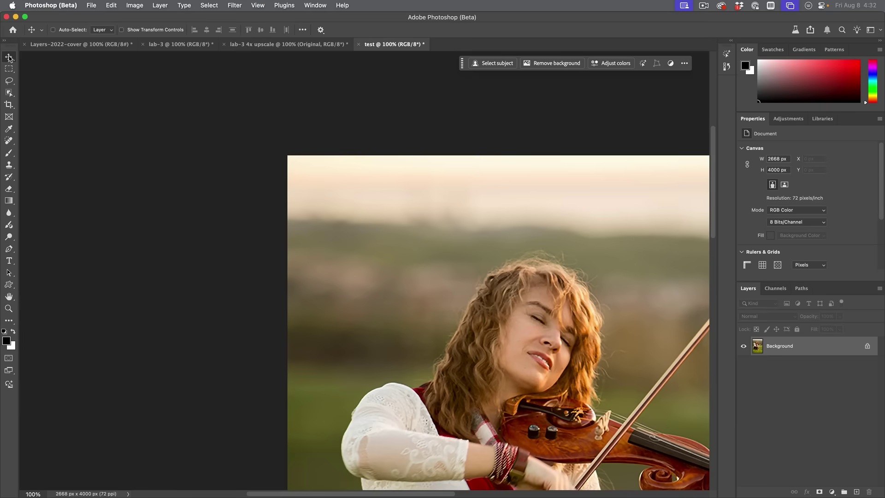
# In the lab-3 4x upscale document, hide 4x upscale and Layer 1 to view Original's scarf
pyautogui.click(286, 45)
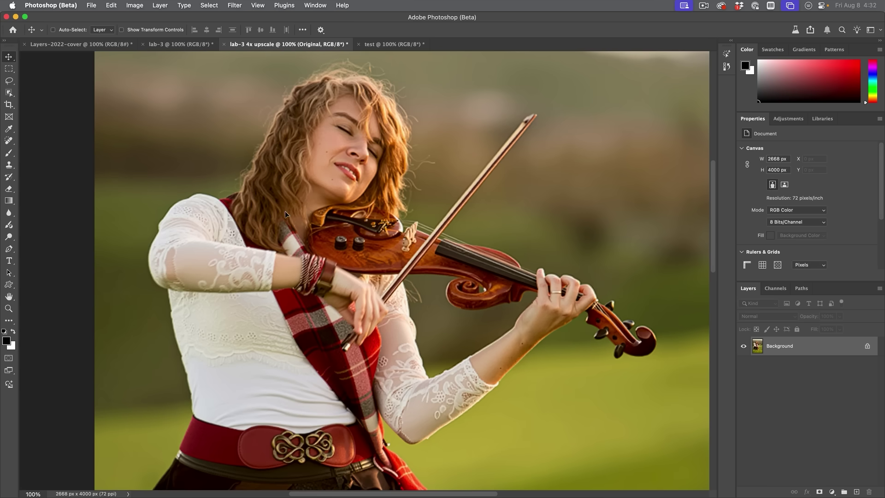
pyautogui.click(759, 370)
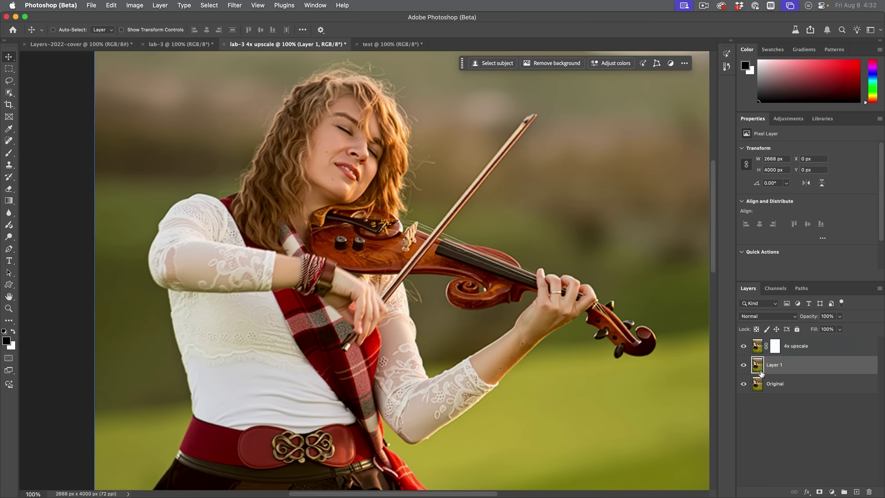
pyautogui.click(775, 347)
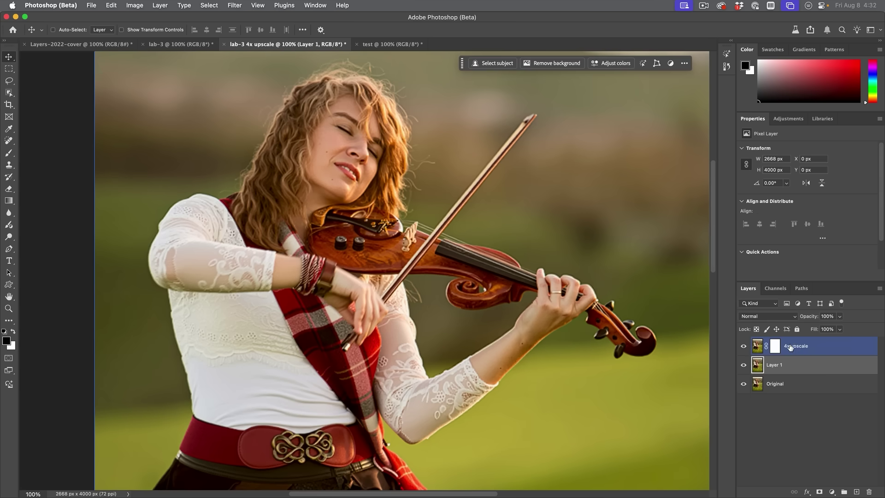
pyautogui.click(743, 347)
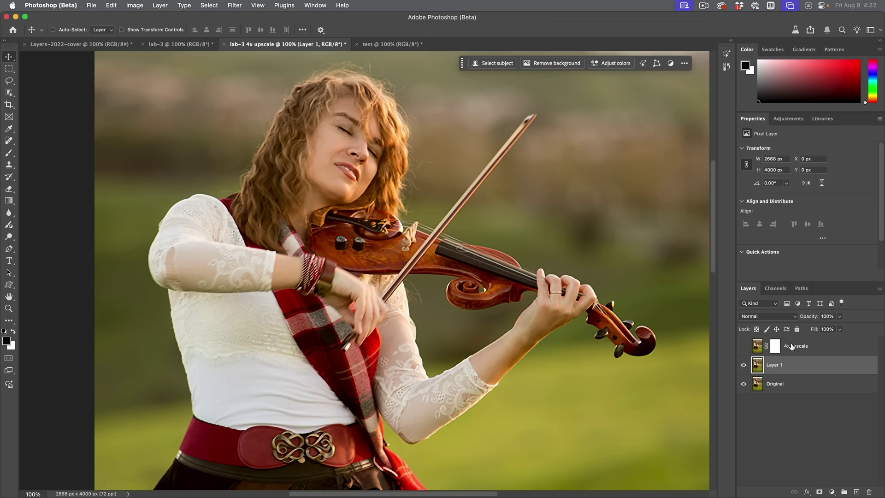
pyautogui.click(744, 365)
pyautogui.click(783, 383)
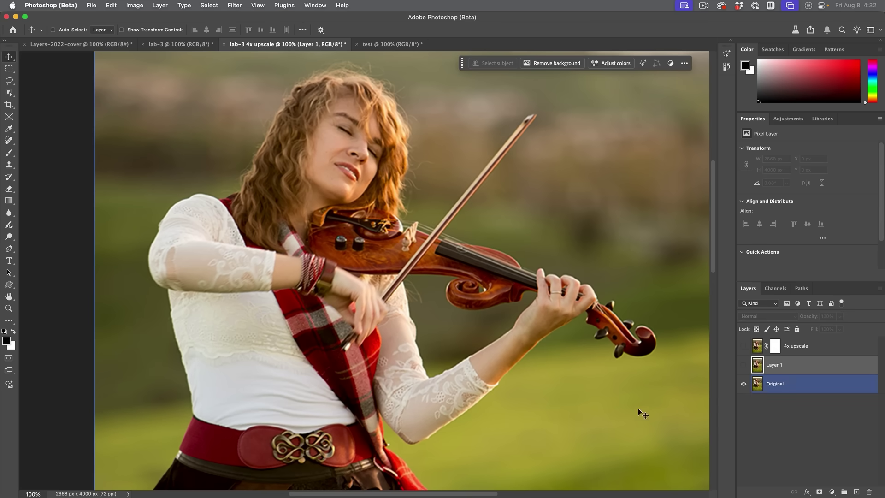
pyautogui.moveTo(381, 383); pyautogui.dragTo(382, 235)
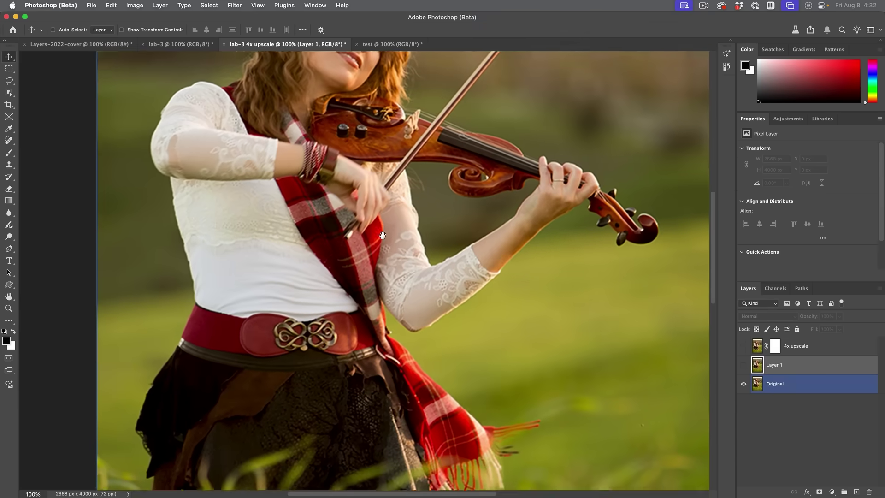
pyautogui.scroll(-2, 382, 236)
pyautogui.scroll(5, 382, 236)
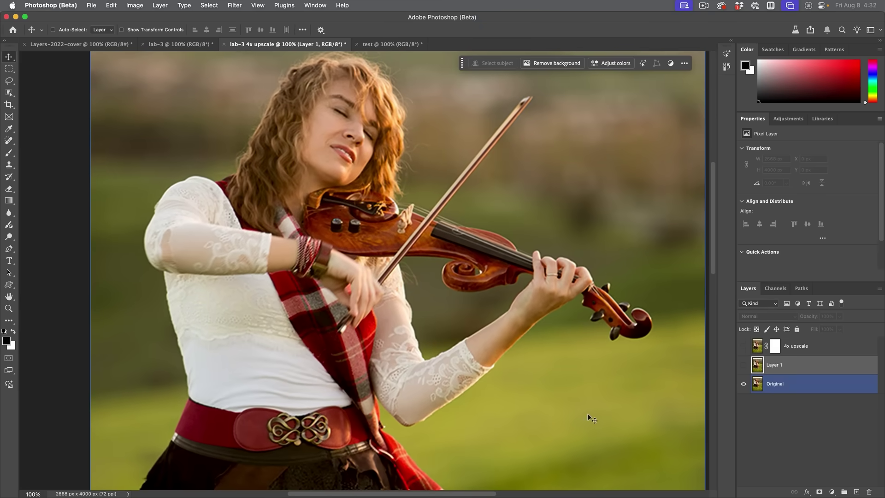
# Toggle Layer 1 to compare wrist and violin detail, ending with 4x upscale hidden
pyautogui.click(743, 372)
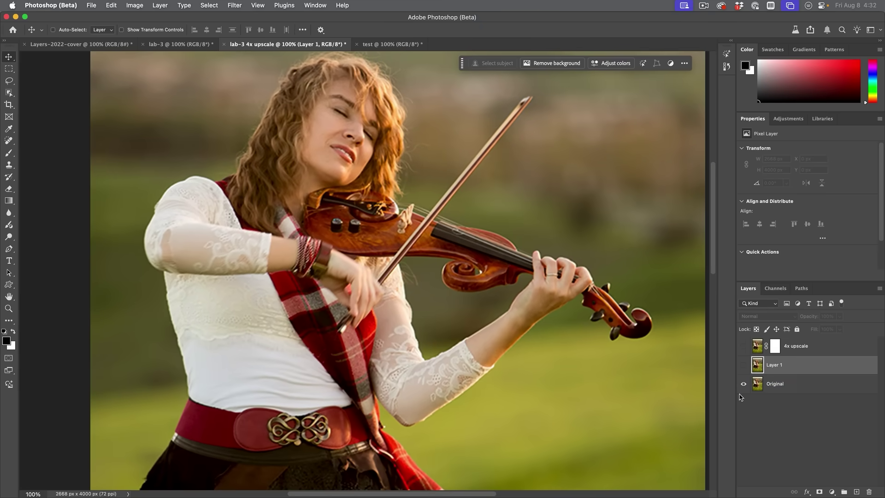
pyautogui.click(744, 365)
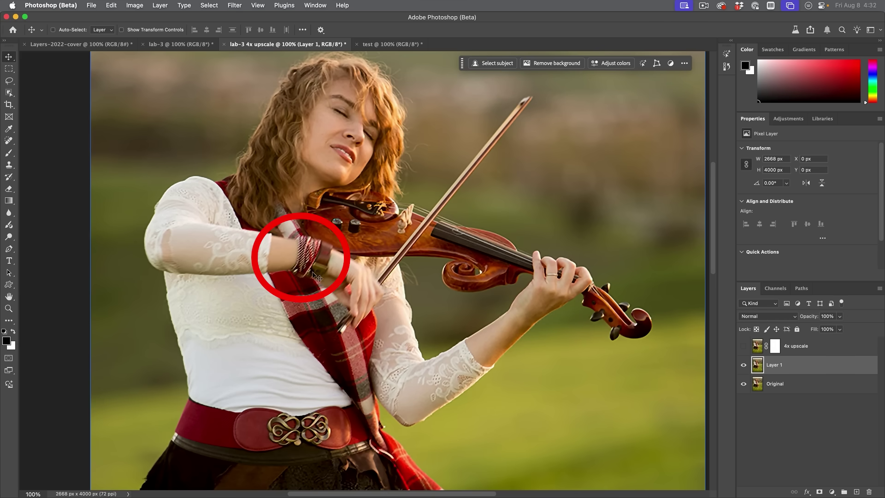
pyautogui.click(743, 366)
pyautogui.click(743, 365)
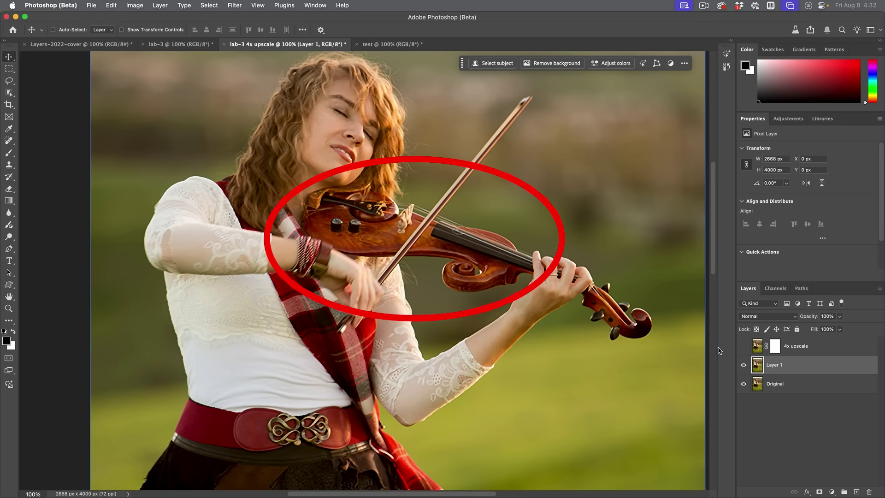
pyautogui.click(743, 366)
pyautogui.click(744, 366)
pyautogui.click(779, 378)
pyautogui.click(748, 367)
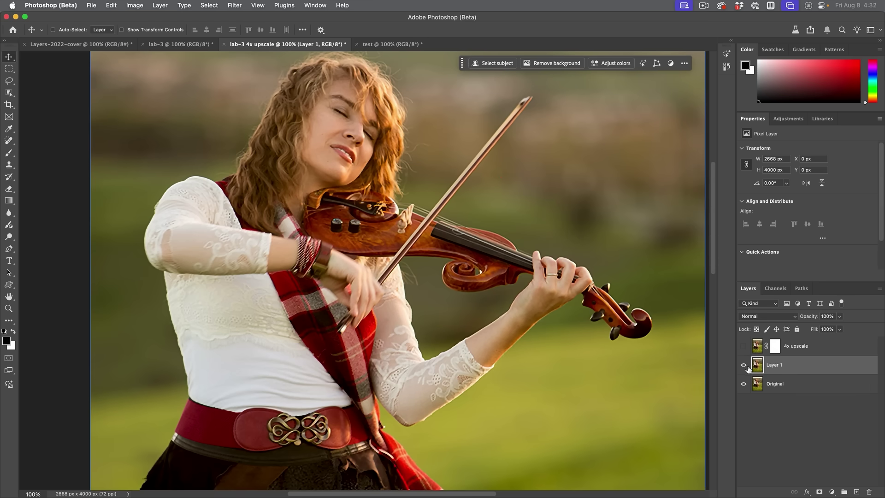
pyautogui.click(743, 365)
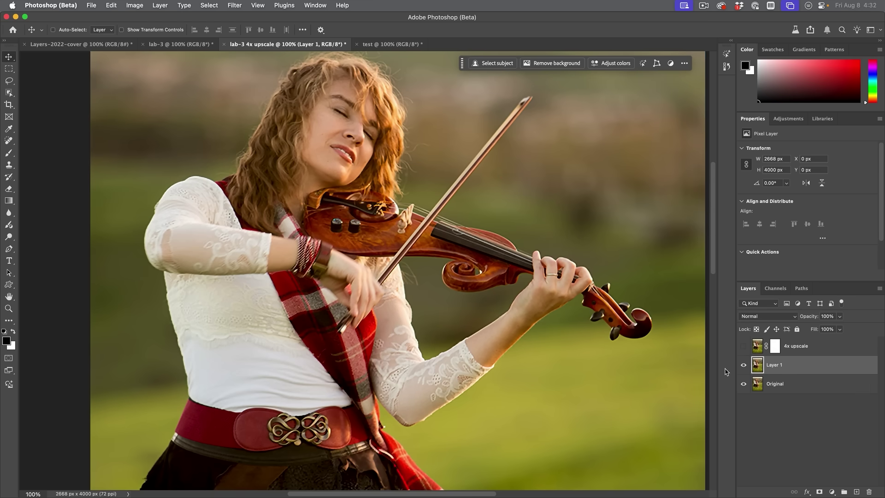
pyautogui.click(804, 382)
pyautogui.click(793, 366)
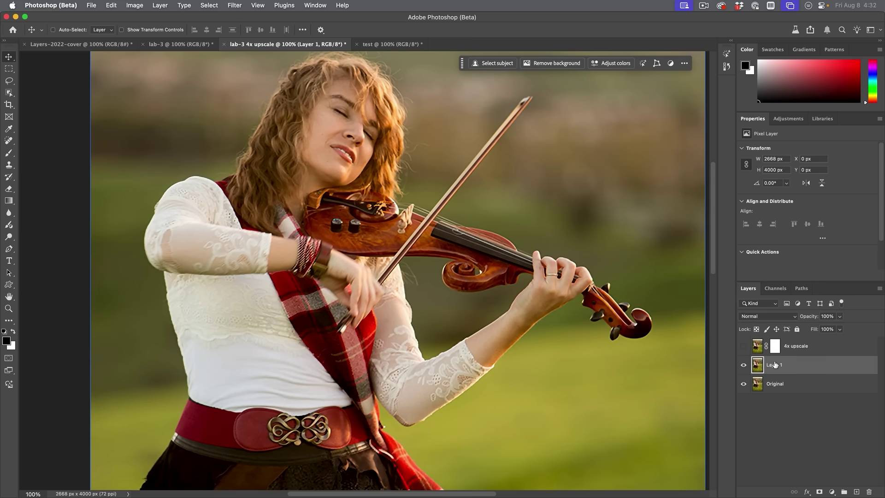
pyautogui.click(745, 346)
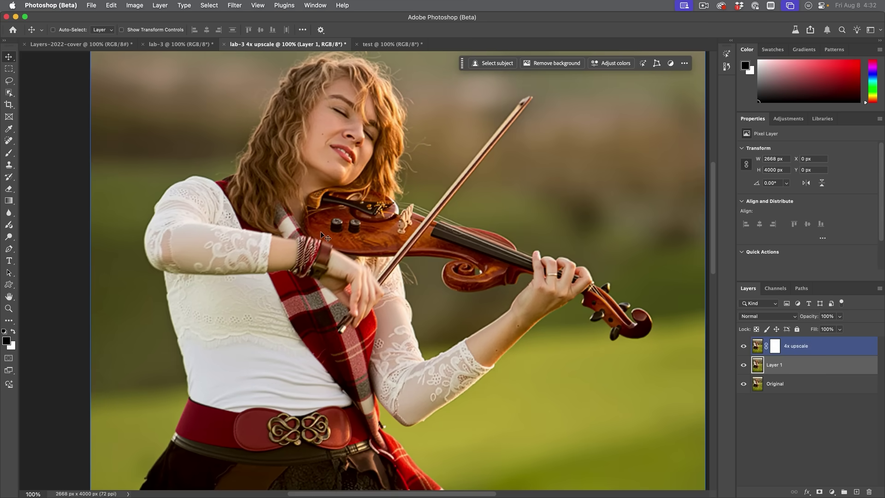
pyautogui.click(744, 346)
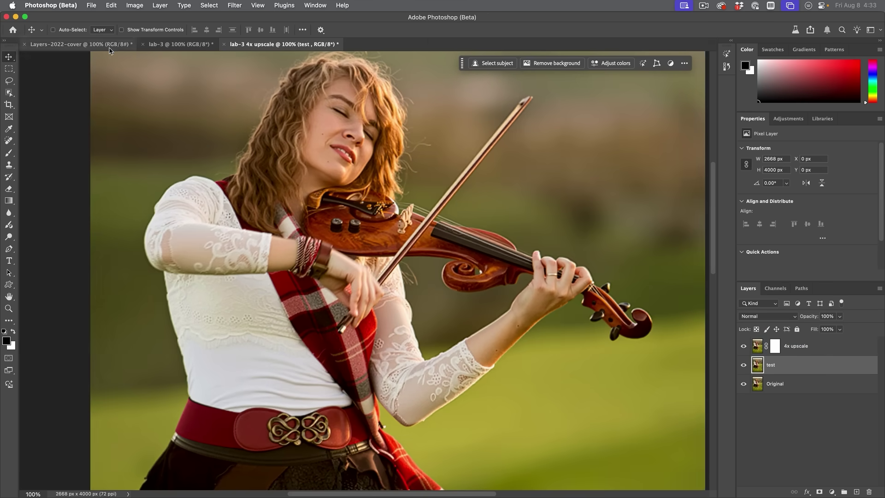
# Open Neural Filters on the original lab-3 document and turn on Super Zoom
pyautogui.click(157, 46)
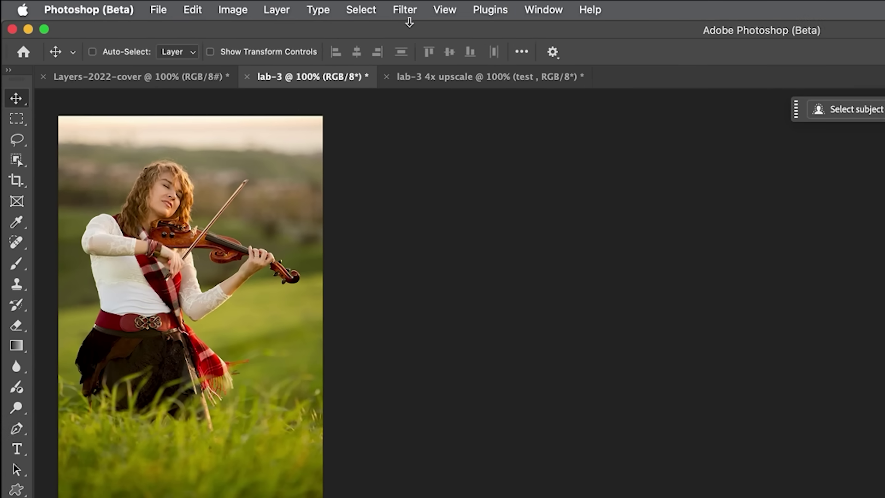
pyautogui.click(406, 9)
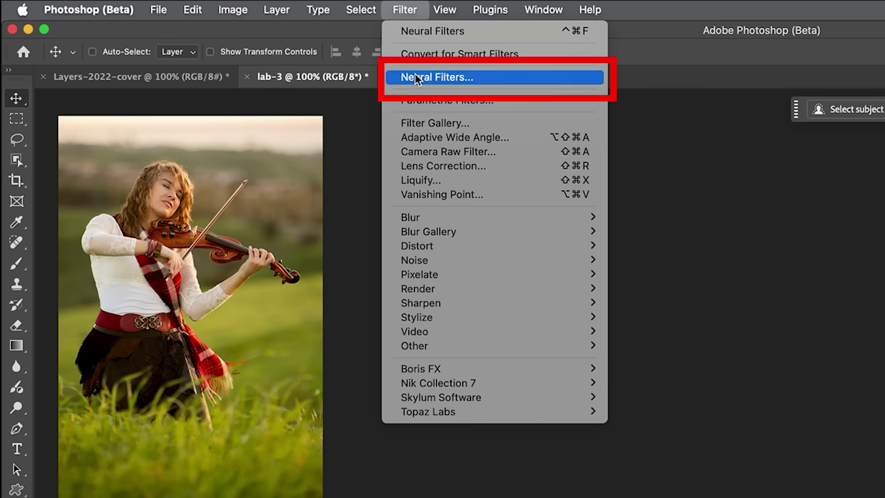
pyautogui.click(428, 77)
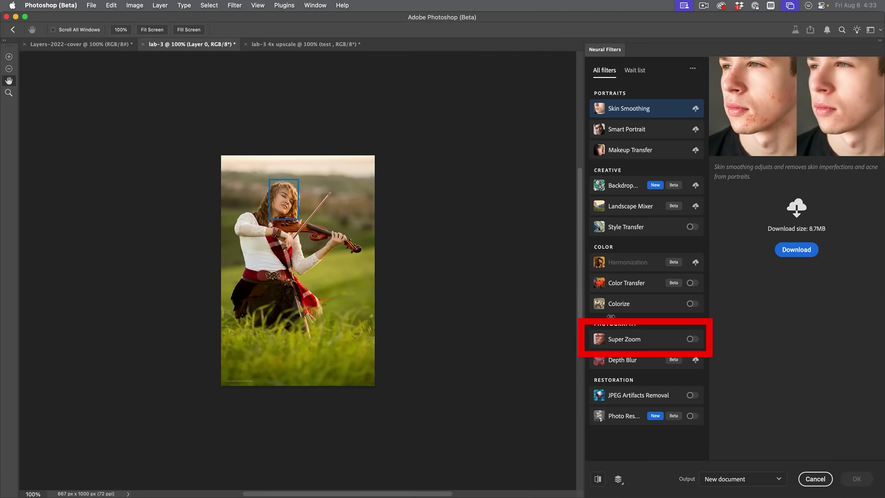
pyautogui.click(626, 340)
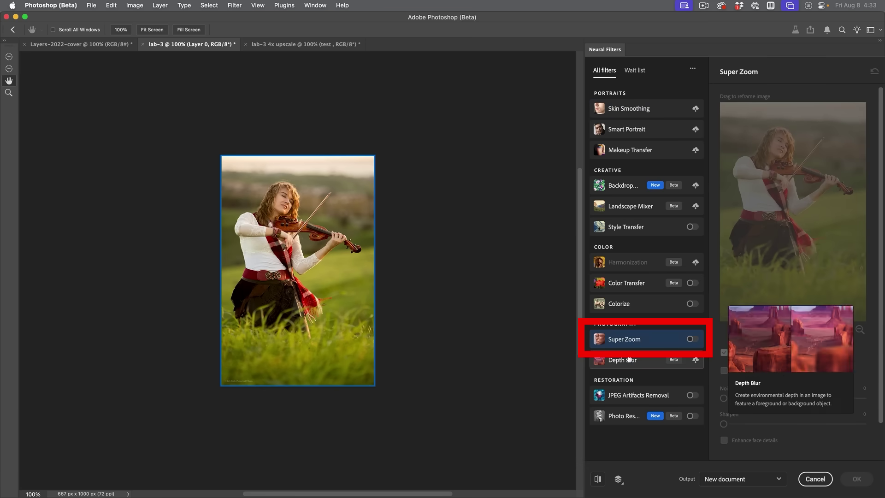
pyautogui.click(691, 339)
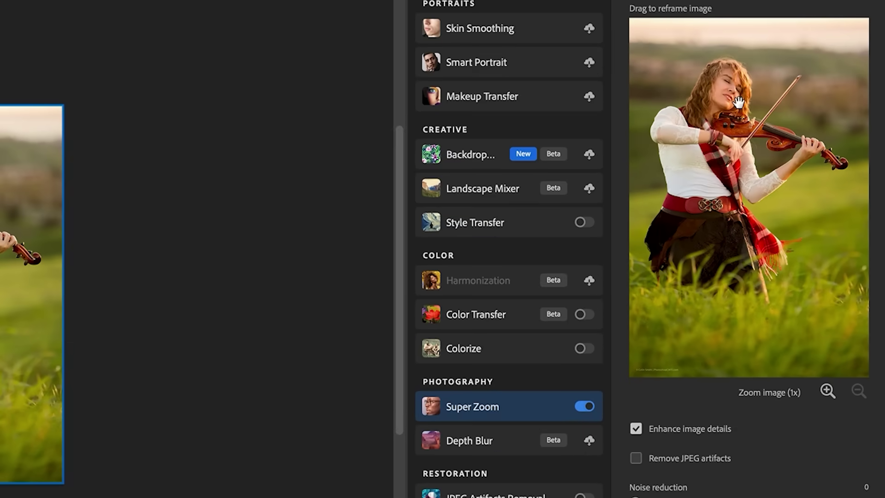
# Raise Super Zoom magnification to 4x and apply it, outputting a new document
pyautogui.click(828, 391)
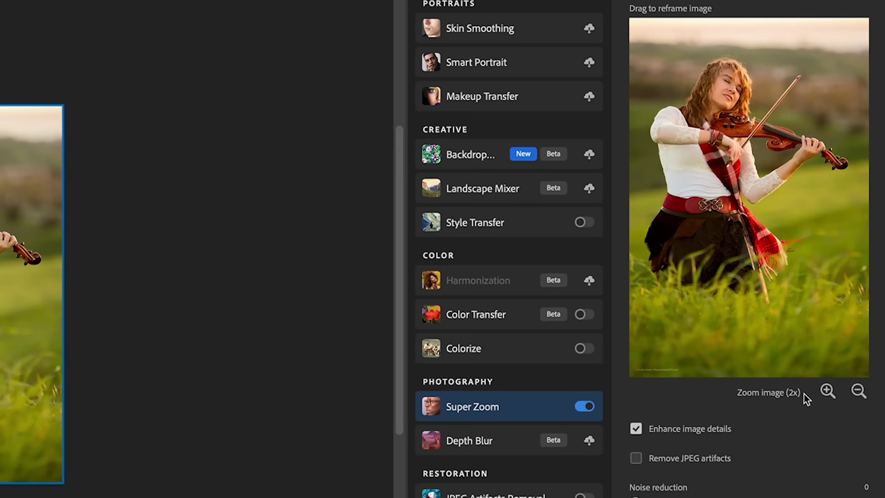
pyautogui.click(827, 391)
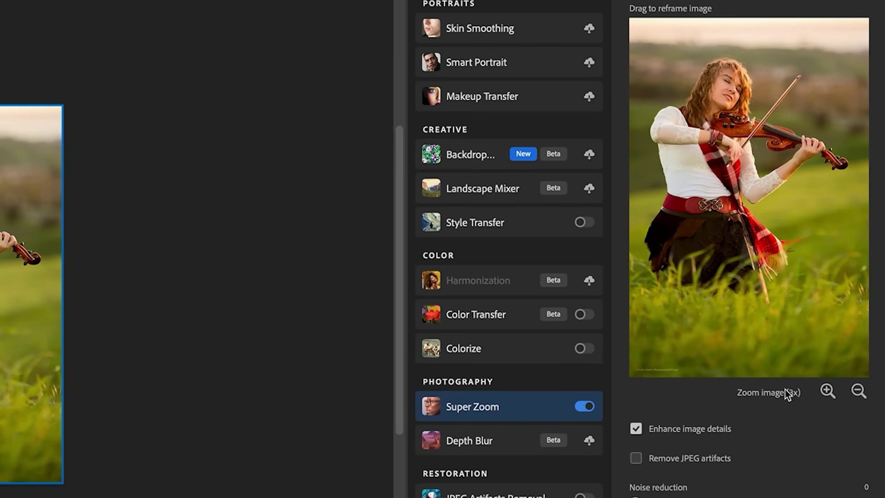
pyautogui.click(827, 391)
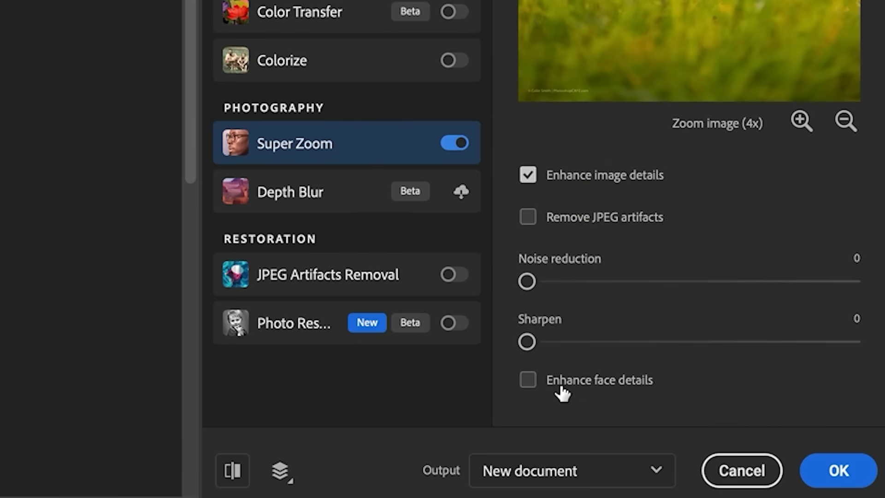
pyautogui.scroll(-3, 596, 385)
pyautogui.scroll(2, 594, 378)
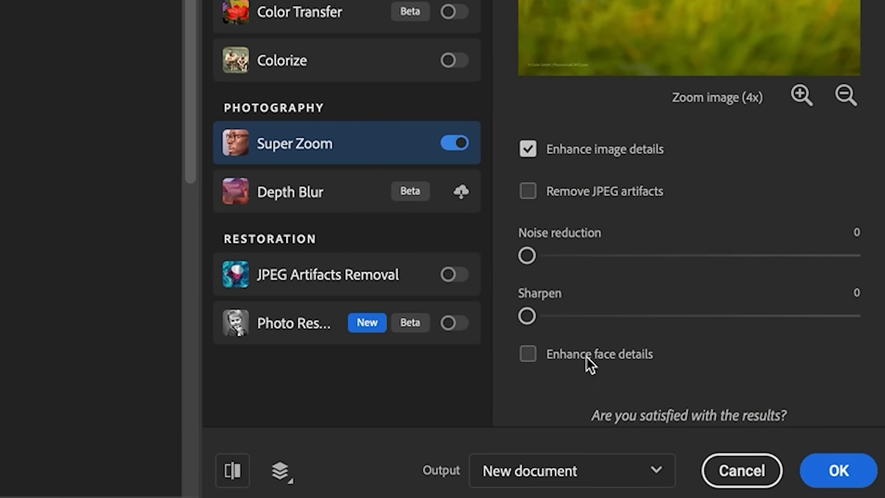
pyautogui.scroll(1, 586, 357)
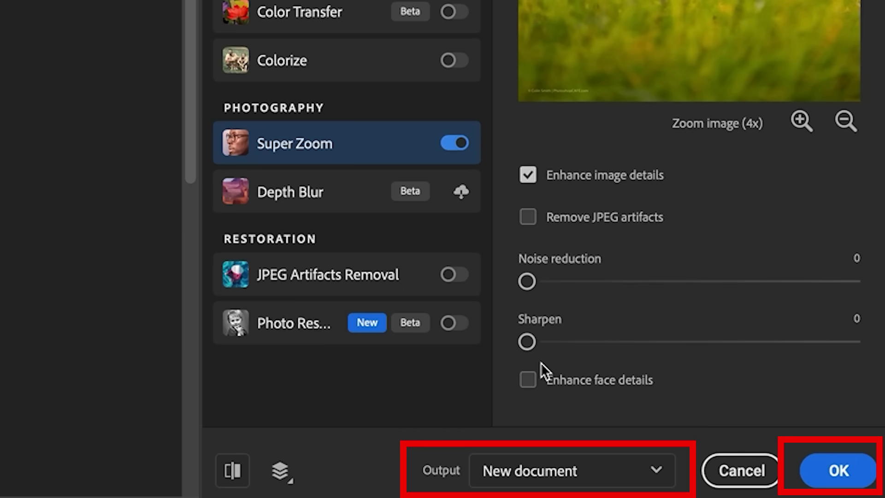
pyautogui.click(827, 466)
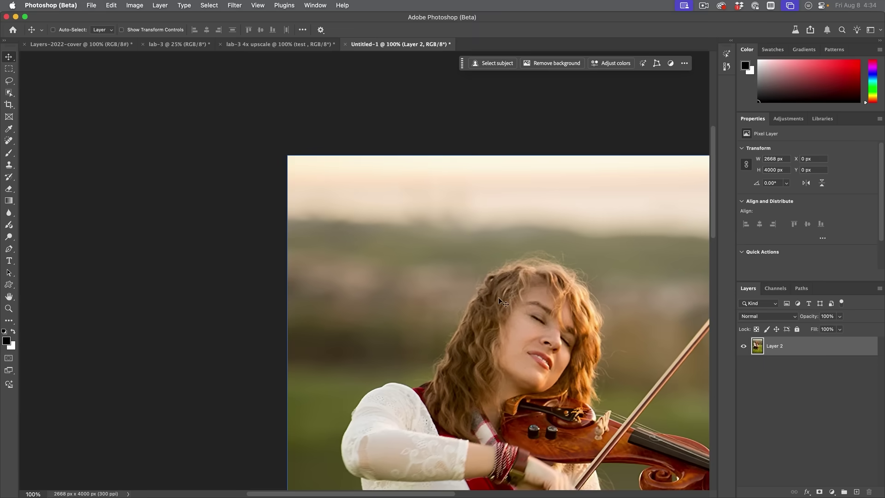
# In the 4x upscale document, stamp a merged layer above test and name it 'superzoom'
pyautogui.scroll(-5, 499, 296)
pyautogui.hscroll(5, 499, 297)
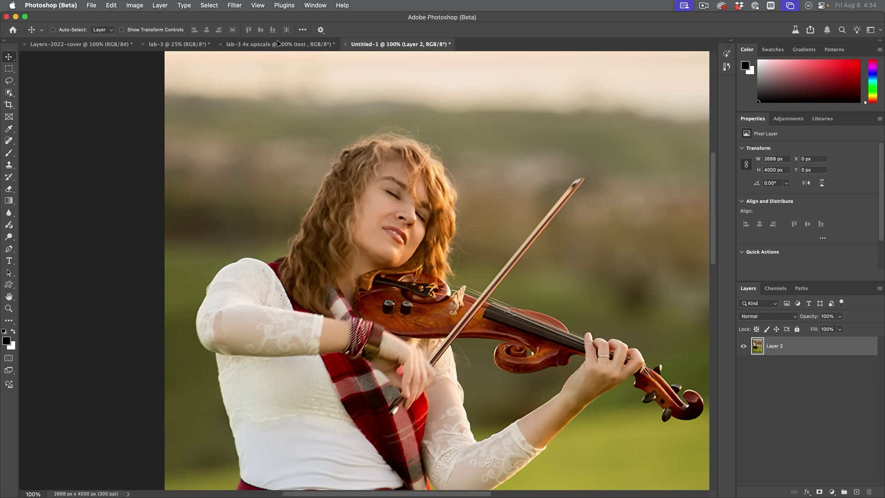
pyautogui.click(278, 44)
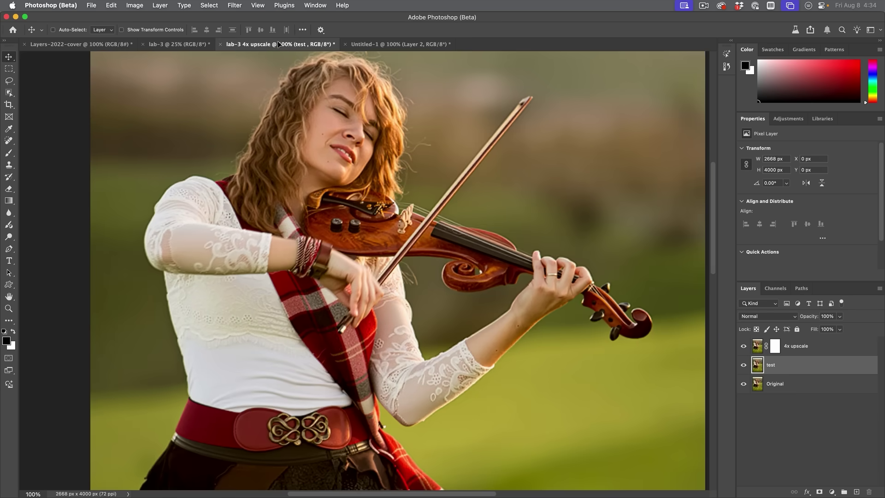
pyautogui.press('super+alt+shift+e')
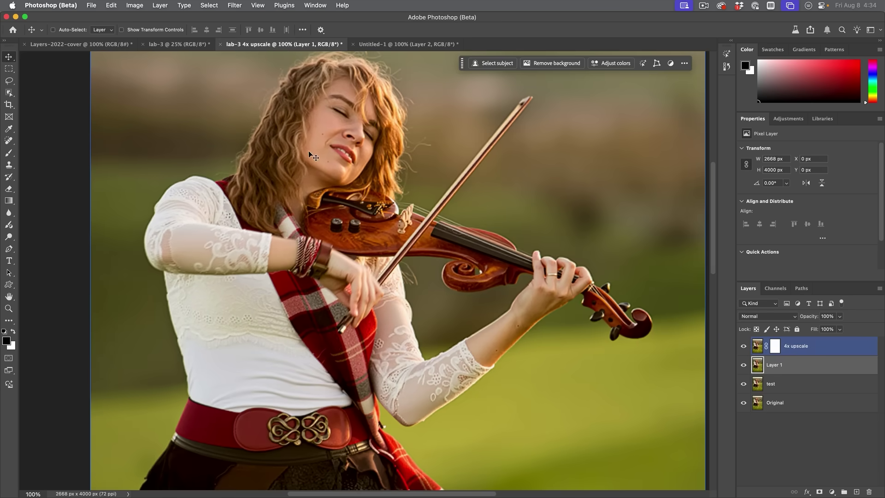
pyautogui.click(771, 368)
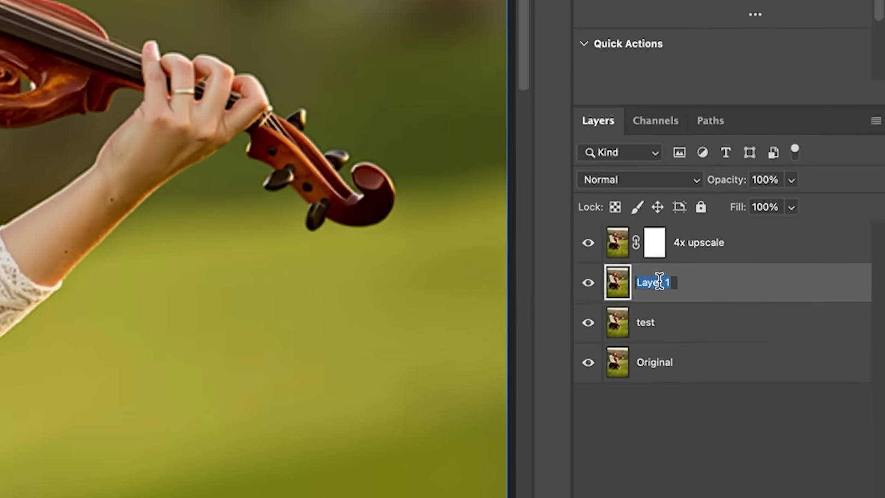
pyautogui.write('super')
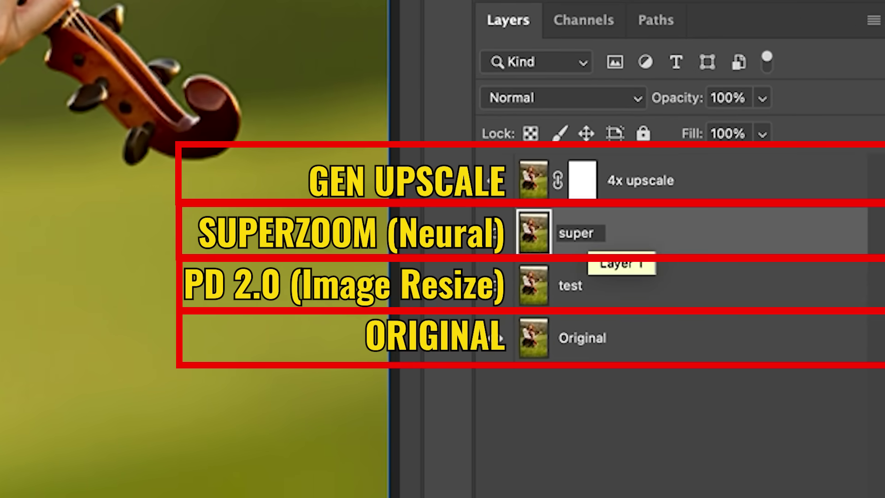
pyautogui.write('zoom')
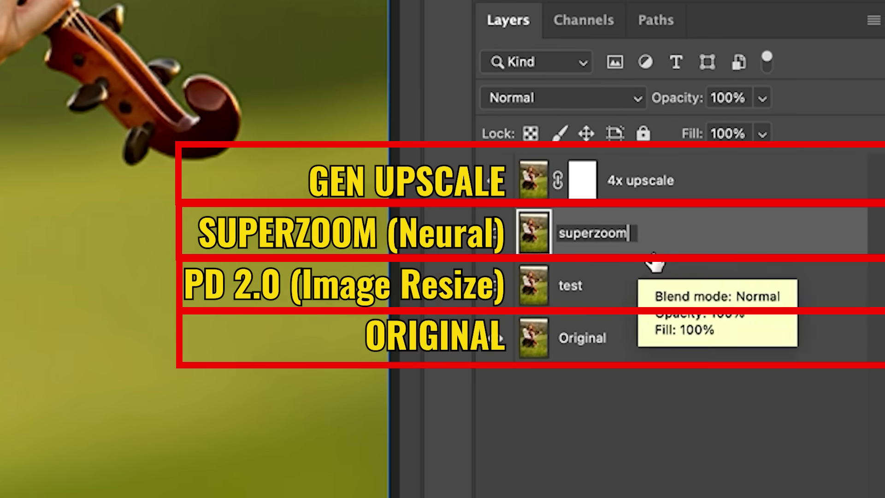
pyautogui.press('Return')
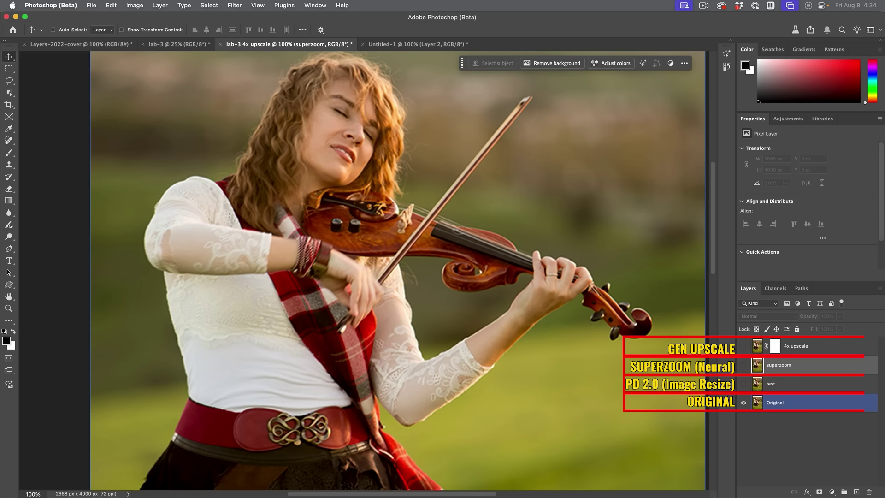
# Toggle the test layer repeatedly to compare its detail, leaving it visible
pyautogui.click(791, 386)
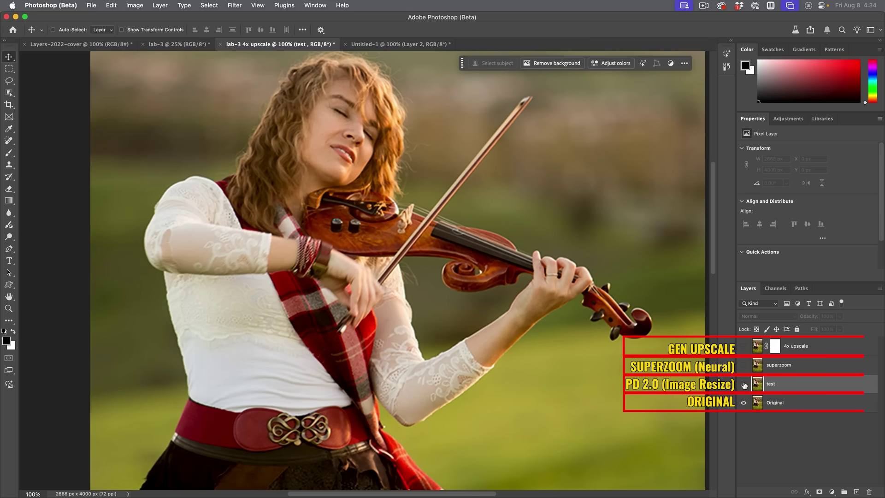
pyautogui.click(743, 385)
pyautogui.click(743, 384)
pyautogui.click(743, 385)
pyautogui.click(743, 384)
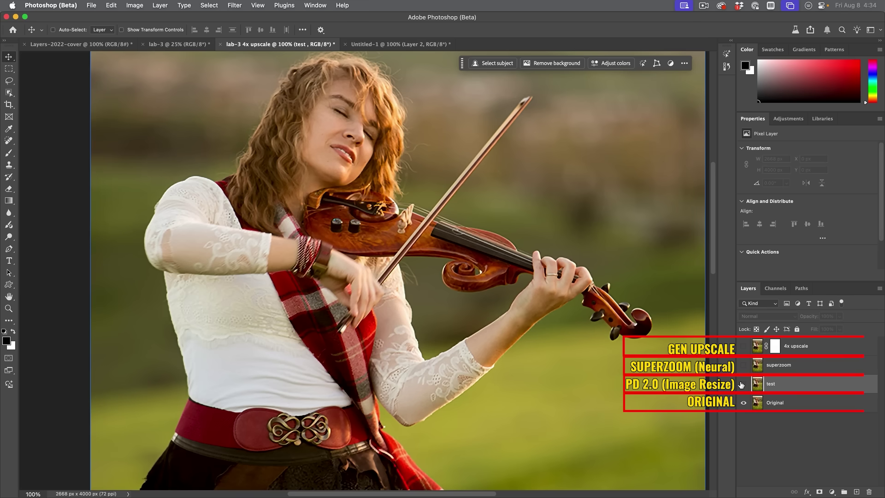
pyautogui.click(742, 384)
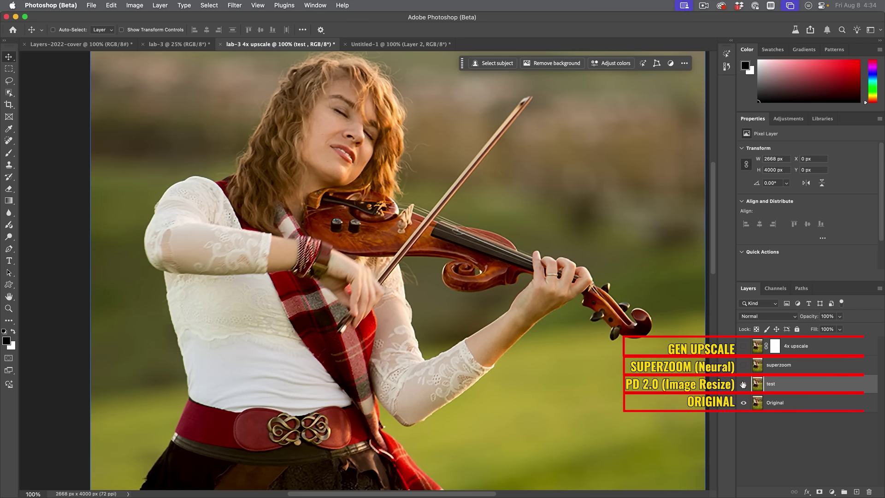
pyautogui.click(742, 384)
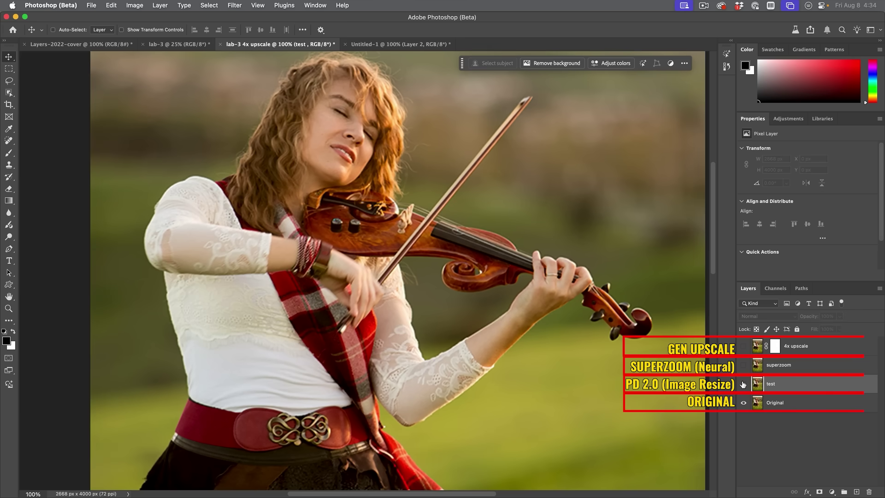
pyautogui.click(742, 385)
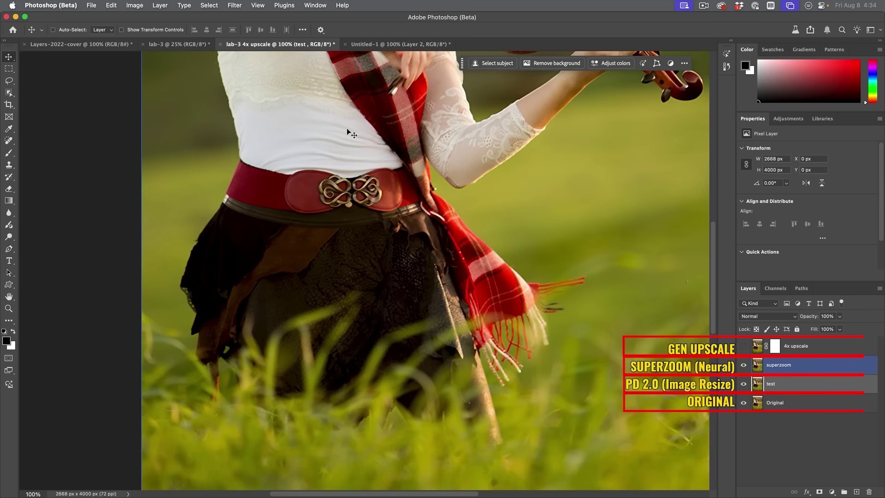
# Compare superzoom against the layers below on the belt and face, ending with 4x upscale hidden
pyautogui.click(742, 366)
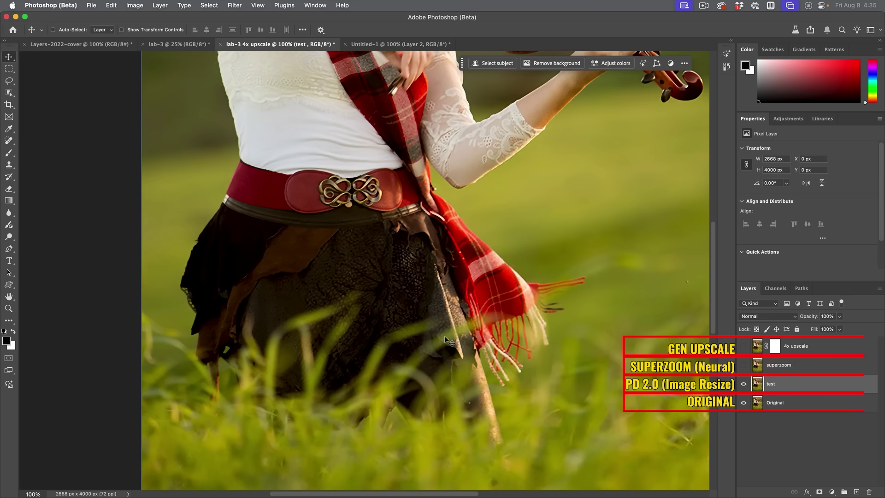
pyautogui.click(743, 365)
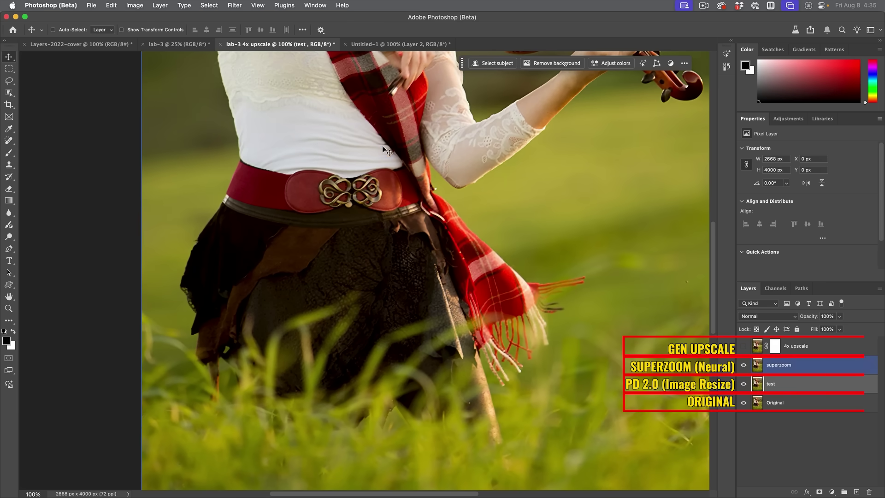
pyautogui.moveTo(386, 150); pyautogui.dragTo(341, 393)
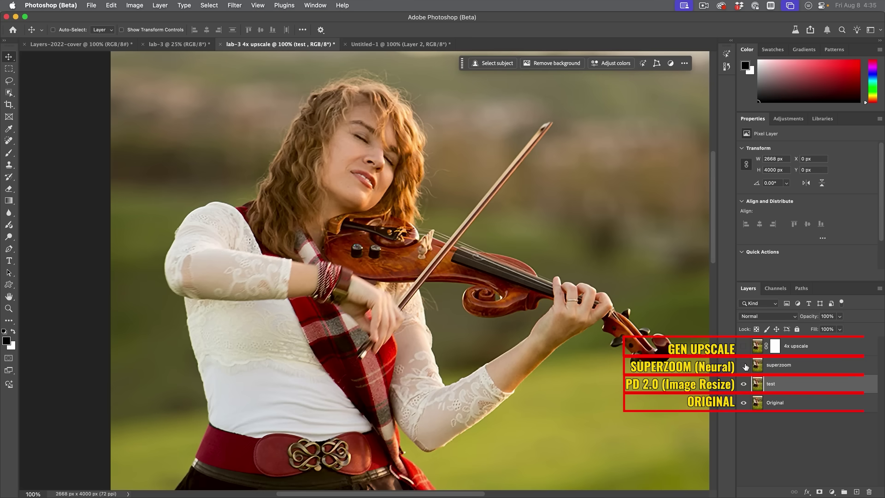
pyautogui.click(744, 365)
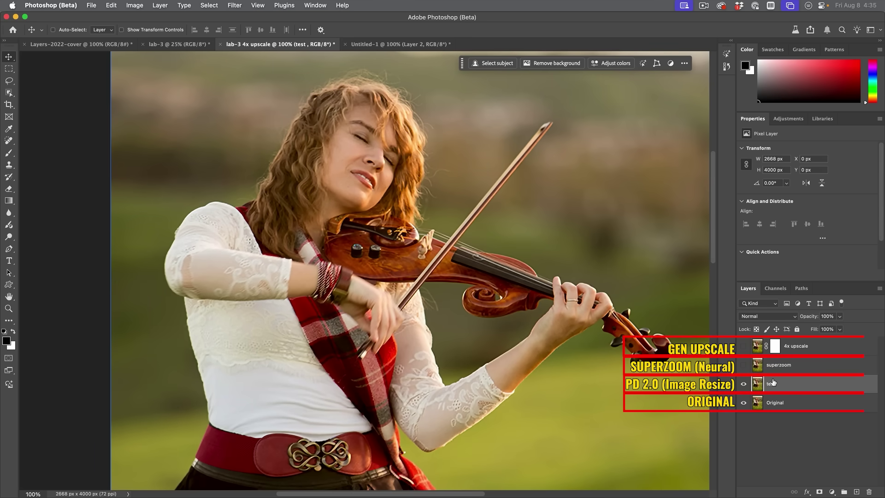
pyautogui.click(744, 365)
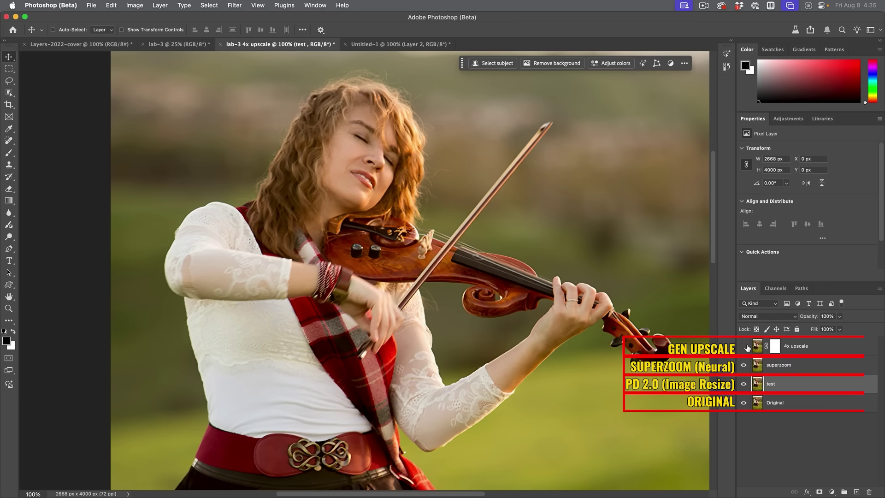
pyautogui.click(744, 346)
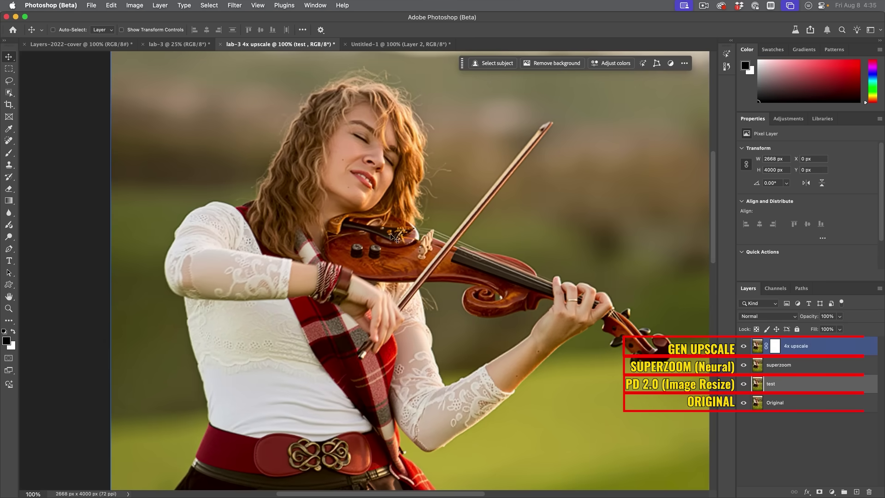
pyautogui.click(743, 346)
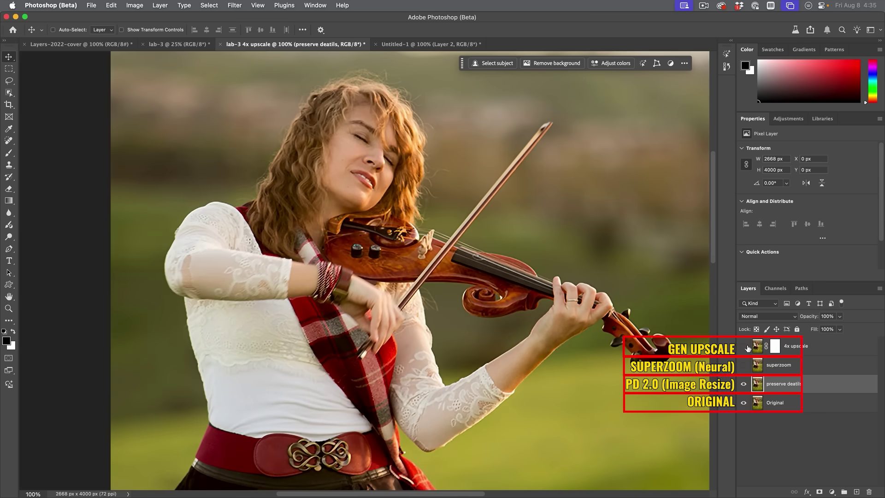
# Flick 4x upscale and superzoom, then hide the upper layers to view Original alone
pyautogui.click(743, 346)
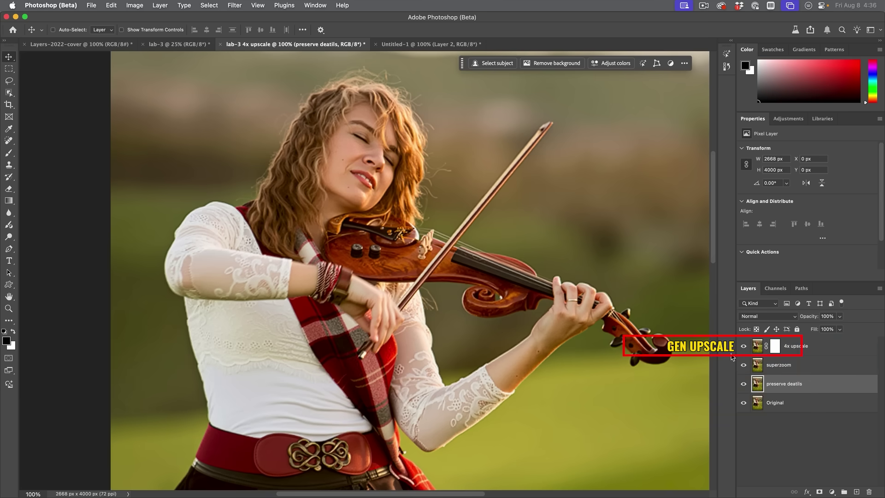
pyautogui.click(742, 347)
pyautogui.click(743, 365)
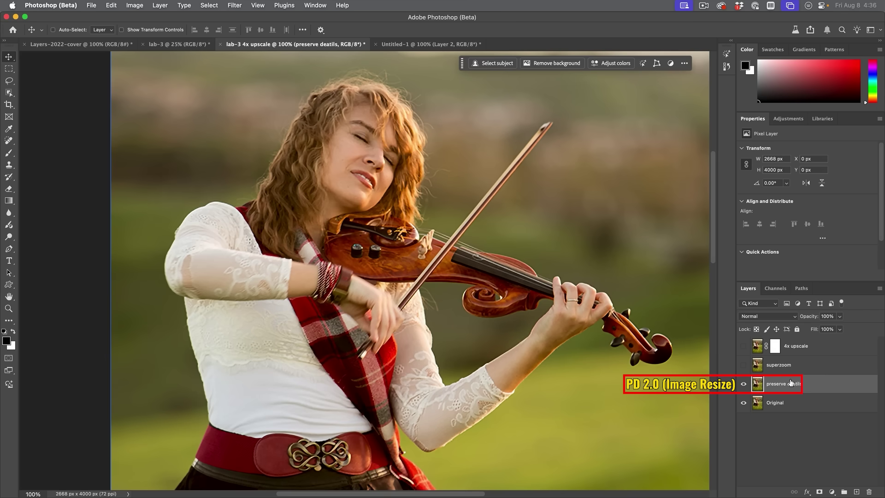
pyautogui.click(744, 366)
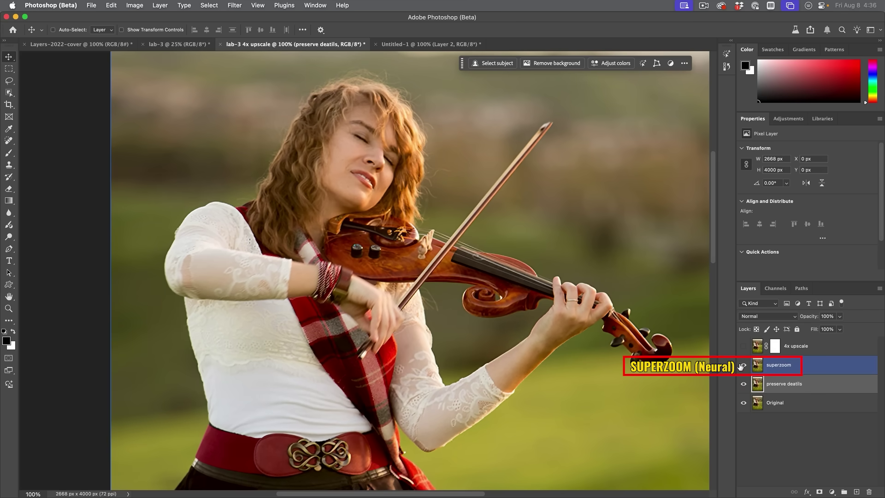
pyautogui.click(743, 365)
pyautogui.click(743, 383)
pyautogui.click(779, 402)
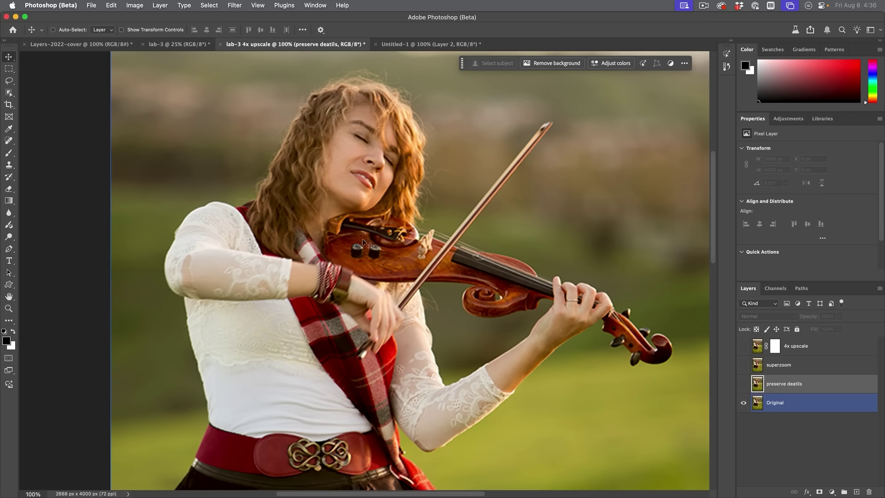
pyautogui.keyDown('super'); pyautogui.click(804, 406); pyautogui.keyUp('super')
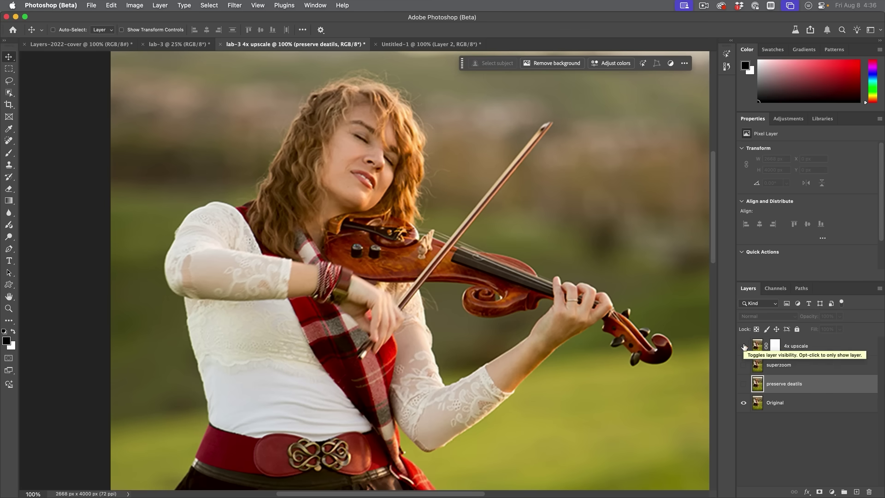
# Show all four layers, hide superzoom, and toggle 4x upscale, leaving it visible
pyautogui.hotkey('alt', ',')
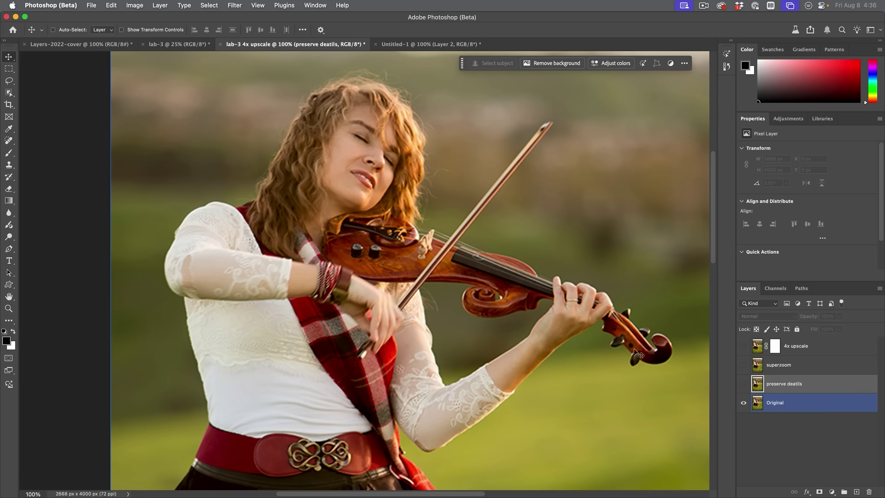
pyautogui.hotkey('ctrl', 'alt', 'a')
pyautogui.moveTo(742, 346); pyautogui.dragTo(743, 384)
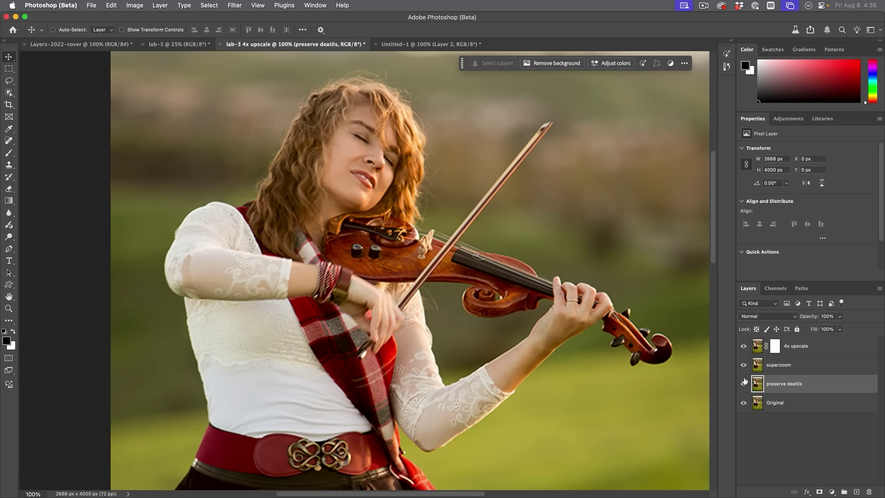
pyautogui.hotkey('alt', '.')
pyautogui.click(743, 364)
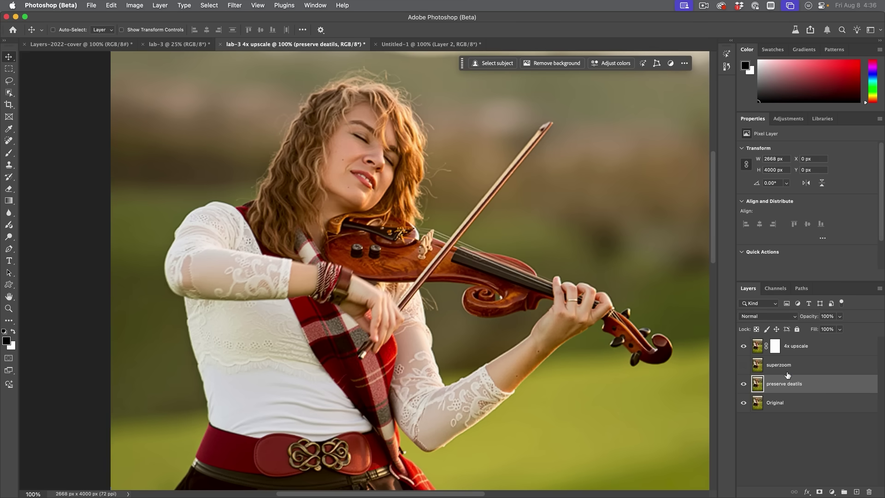
pyautogui.click(744, 347)
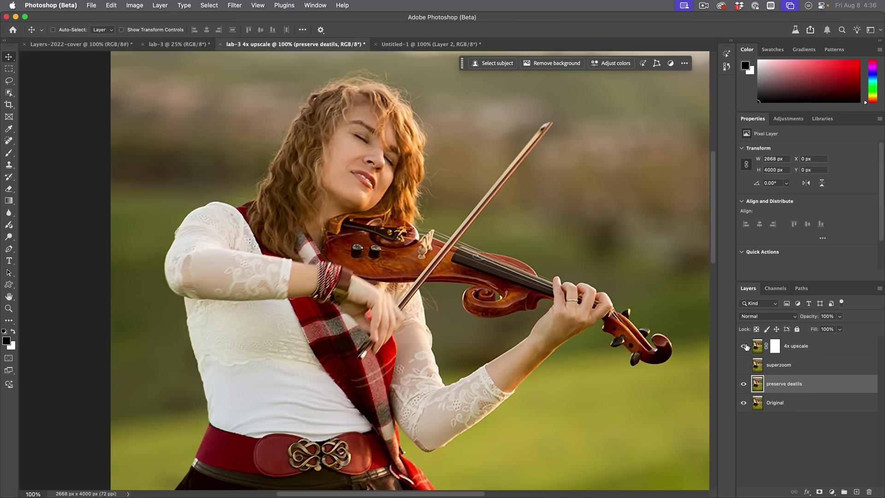
pyautogui.click(745, 347)
pyautogui.click(744, 347)
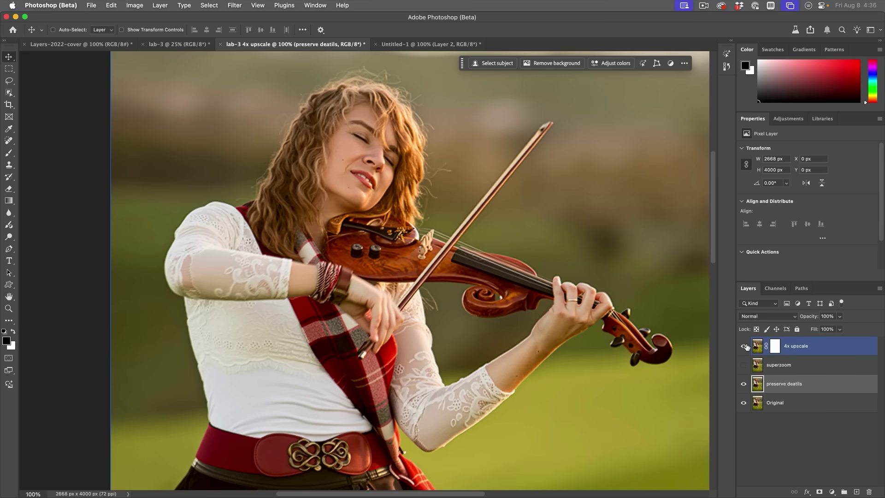
pyautogui.click(745, 347)
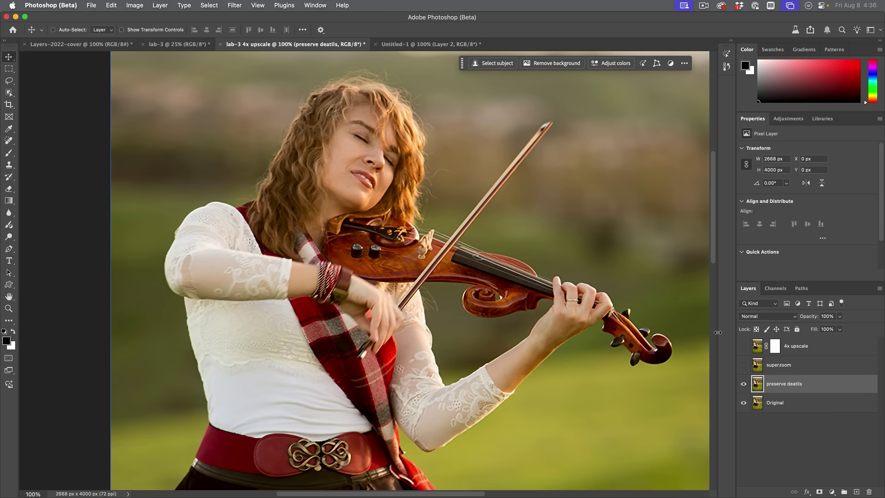
pyautogui.click(743, 347)
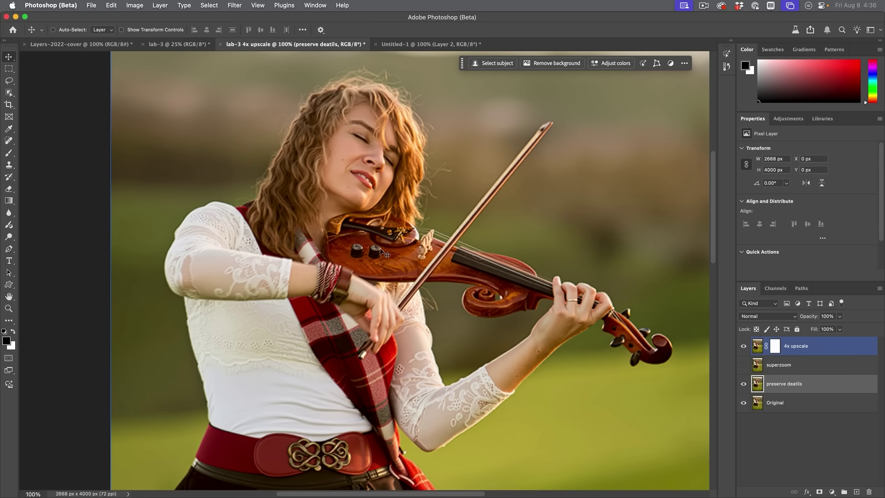
pyautogui.click(774, 345)
# Brush out the 4x upscale layer's mask along the violin neck, then switch to the Layers-2022-cover document
pyautogui.press('b')
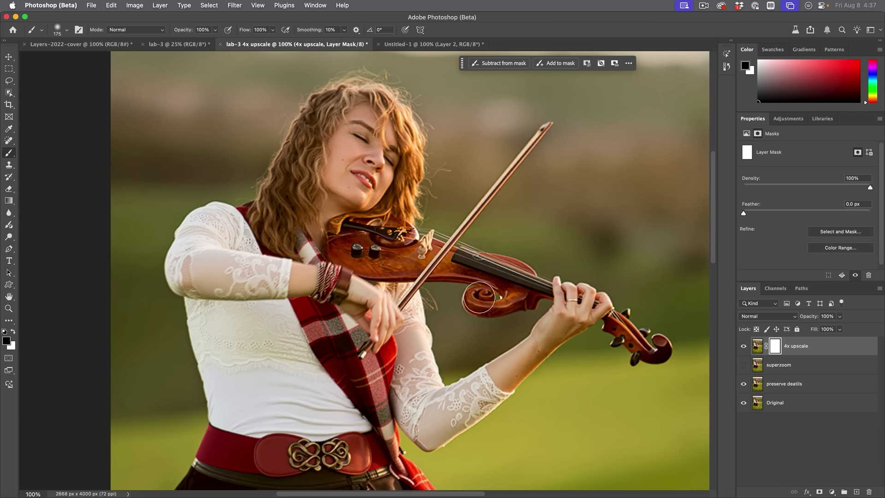
pyautogui.moveTo(523, 281)
pyautogui.mouseDown()
pyautogui.moveTo(495, 275)
pyautogui.moveTo(543, 293)
pyautogui.mouseUp()
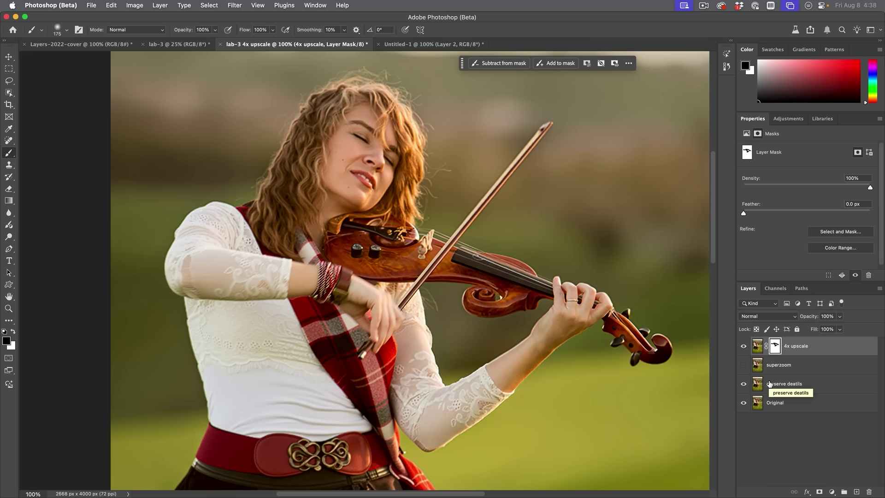
pyautogui.click(82, 45)
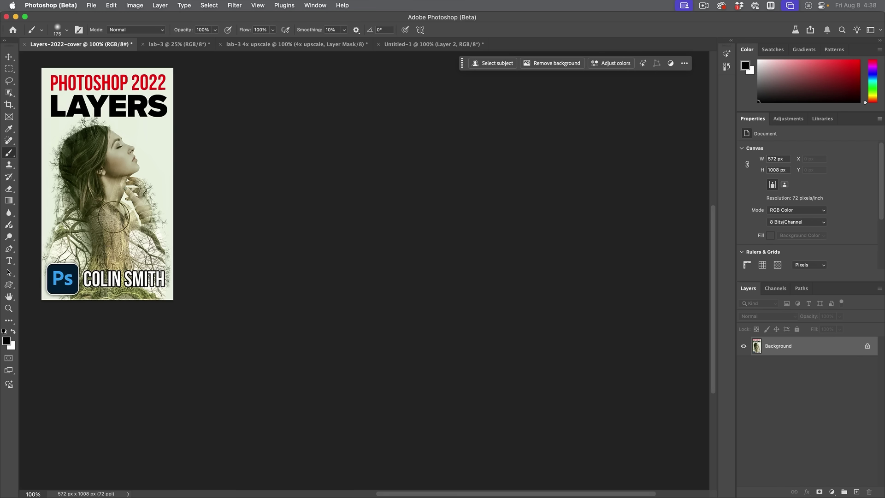
# Run Image > Generative Upscale at 4x on the Layers-2022-cover, producing a 2288 x 4032 px document
pyautogui.click(9, 57)
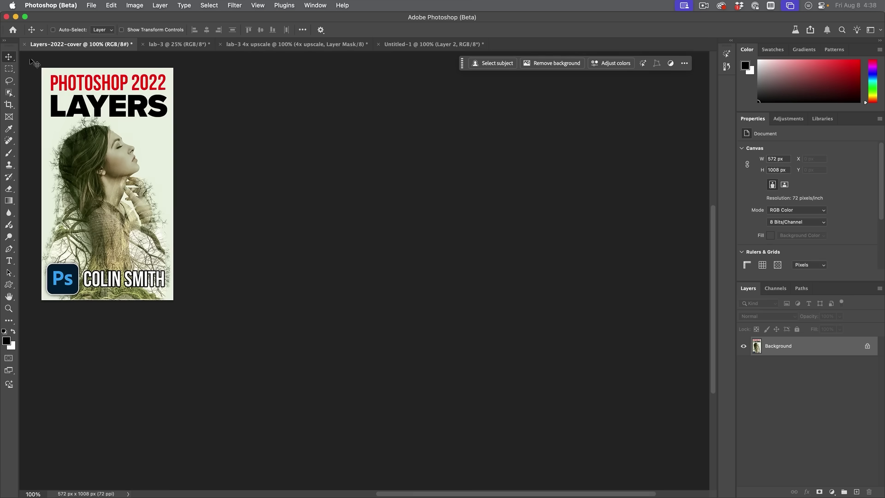
pyautogui.click(90, 5)
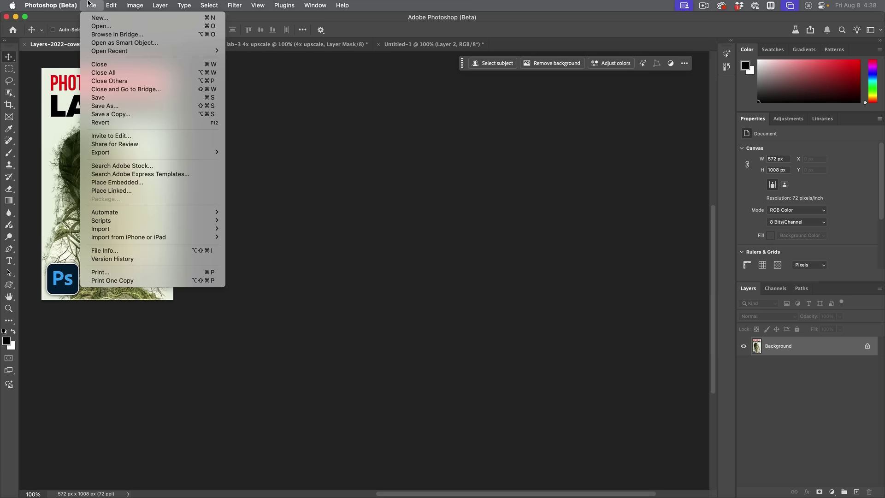
pyautogui.click(88, 4)
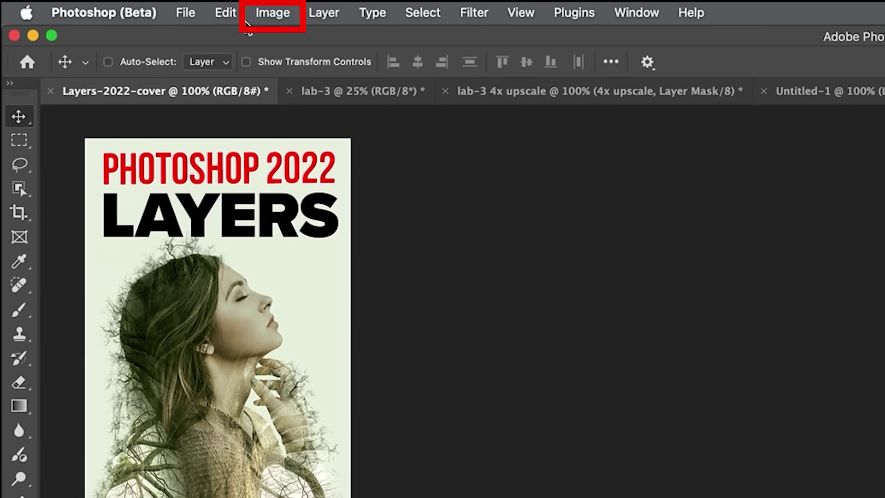
pyautogui.click(261, 13)
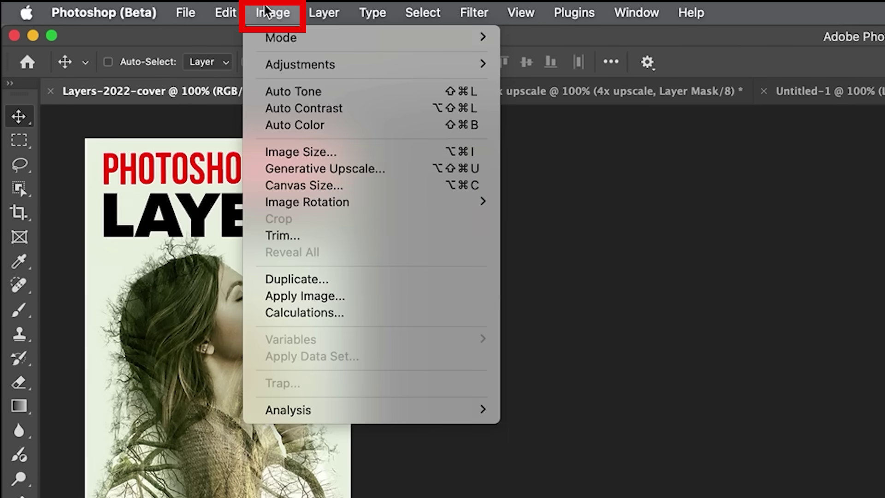
pyautogui.click(285, 169)
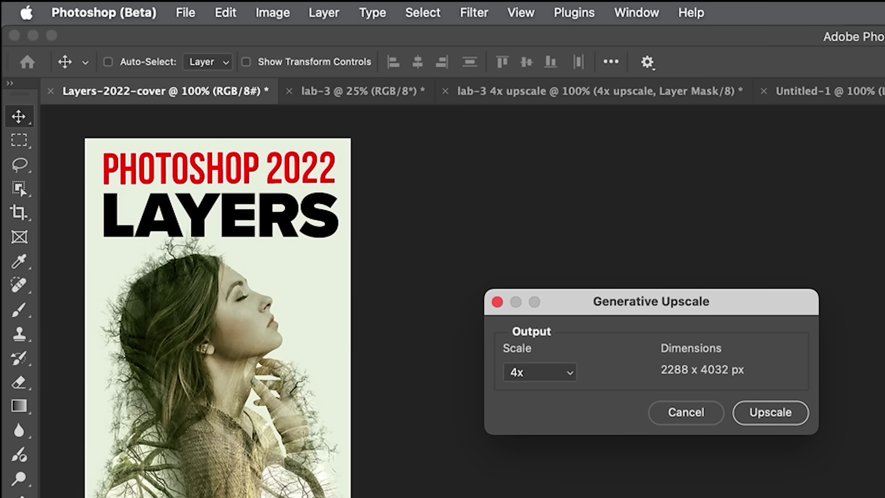
pyautogui.click(747, 413)
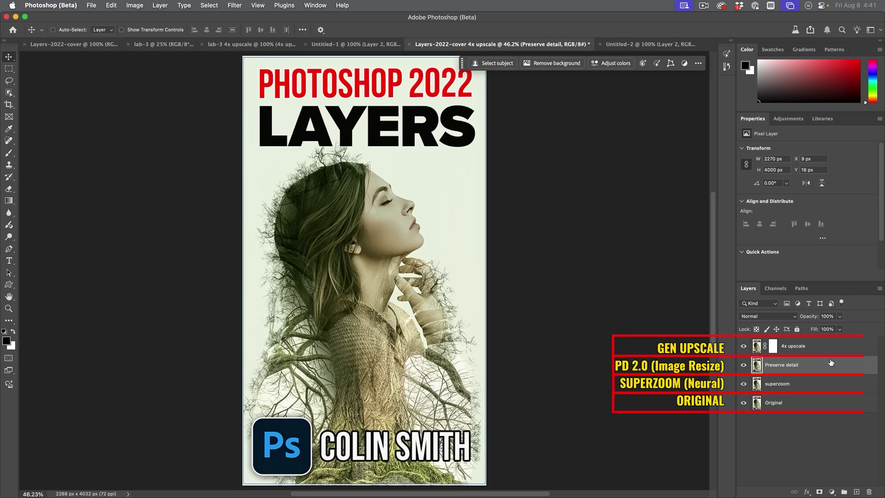
# Hide the 4x upscale and superzoom layers and move Preserve detail below superzoom
pyautogui.click(743, 345)
pyautogui.click(743, 383)
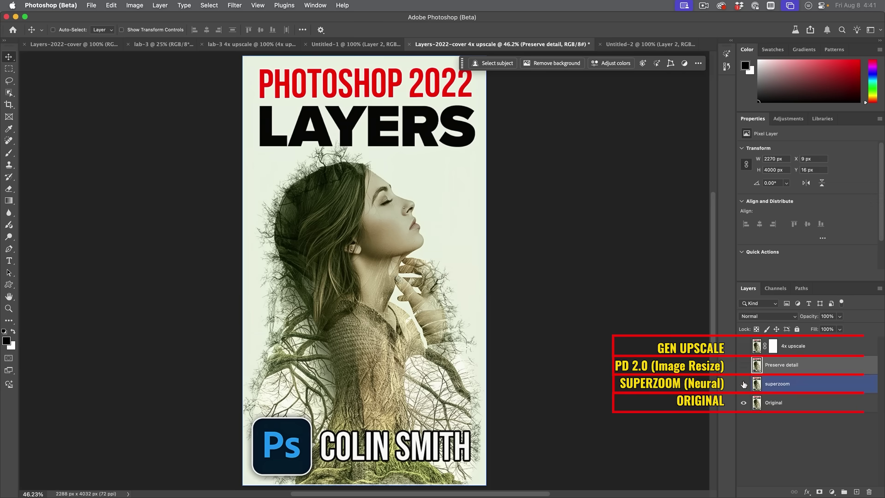
pyautogui.moveTo(798, 365); pyautogui.dragTo(800, 392)
pyautogui.hotkey('alt', '[')
pyautogui.press('super+alt+a')
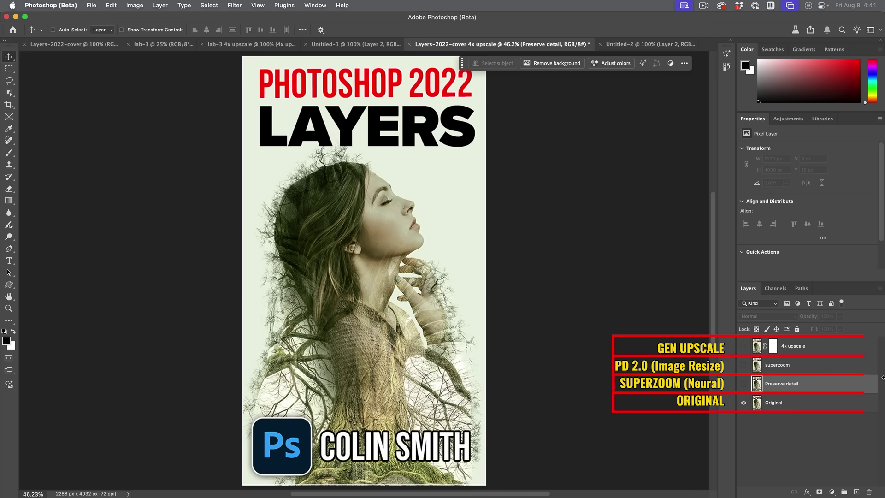
# Toggle the Preserve detail layer on and off to compare it against Original
pyautogui.click(744, 384)
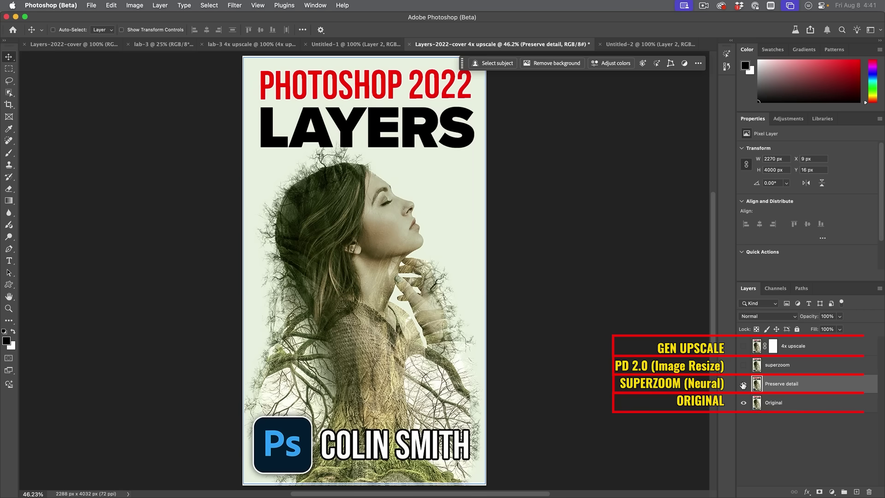
pyautogui.click(742, 385)
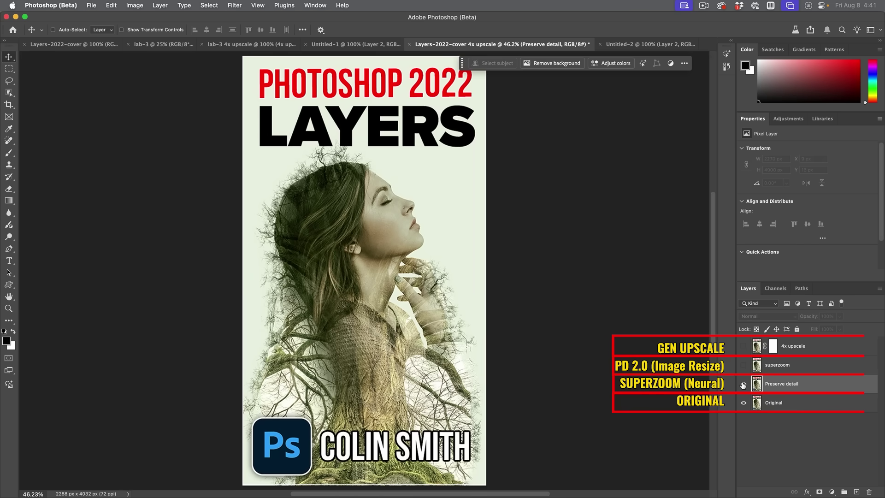
pyautogui.click(743, 384)
pyautogui.click(743, 385)
pyautogui.click(743, 384)
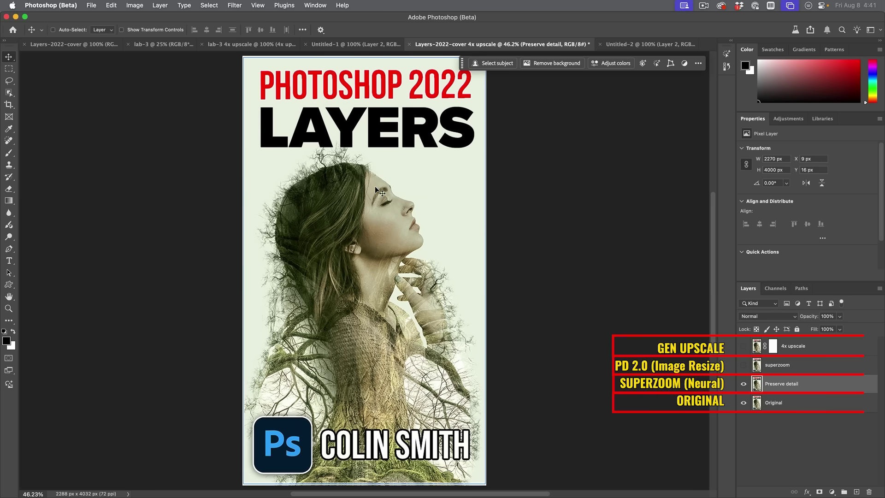
# At actual pixel size, compare Preserve detail against Original on the tree trunk and neck
pyautogui.doubleClick(9, 309)
pyautogui.scroll(-20, 434, 249)
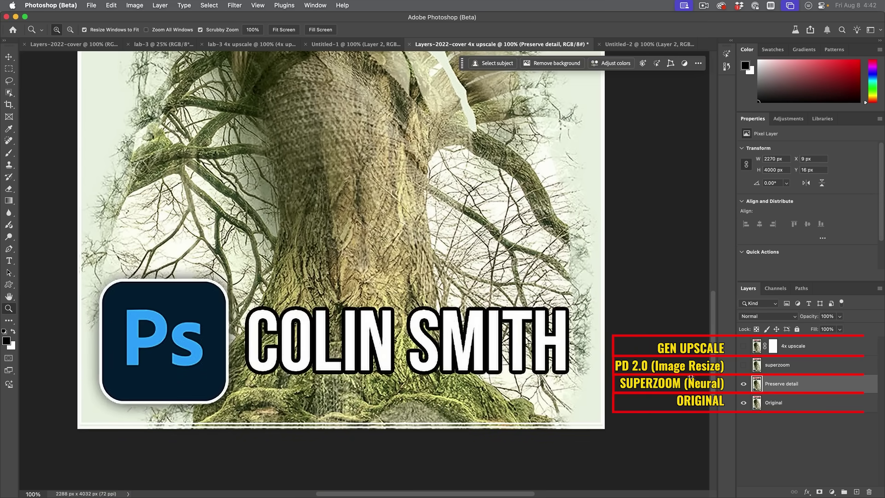
pyautogui.click(743, 384)
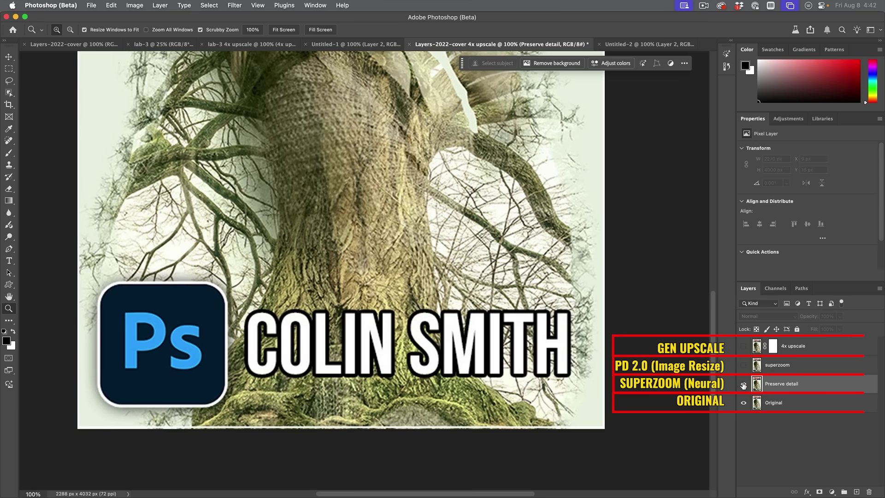
pyautogui.click(743, 384)
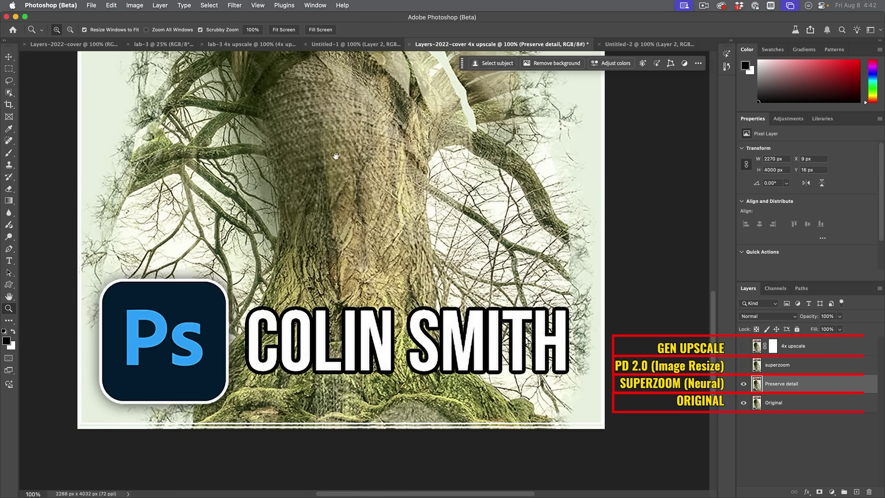
pyautogui.scroll(15, 336, 156)
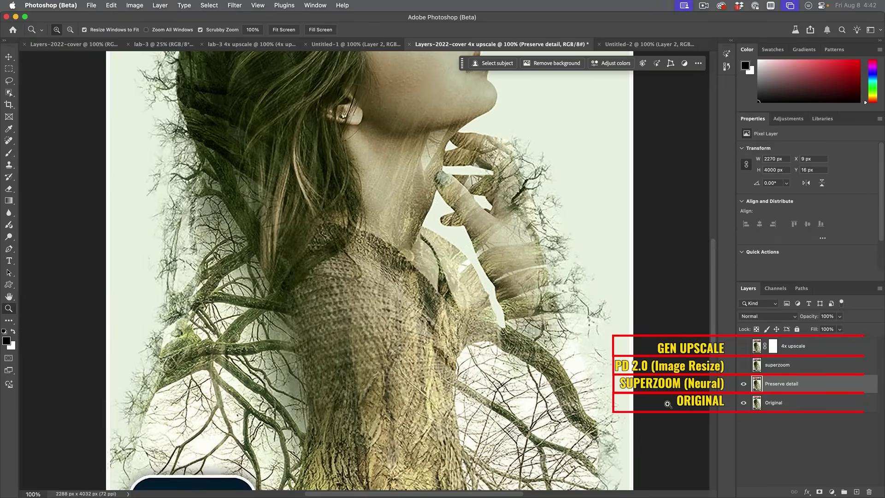
pyautogui.click(746, 384)
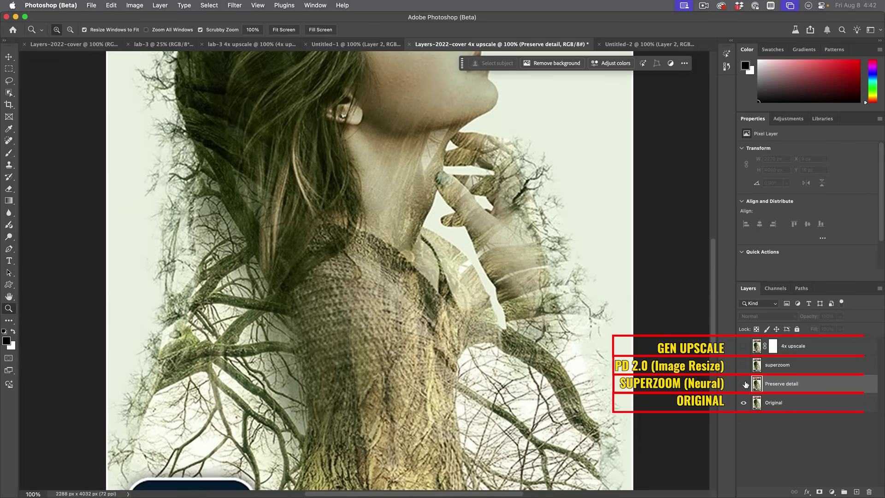
pyautogui.click(743, 383)
# Compare Preserve detail with Original on the face and PHOTOSHOP 2022 LAYERS title, then show superzoom
pyautogui.moveTo(413, 194); pyautogui.dragTo(406, 380)
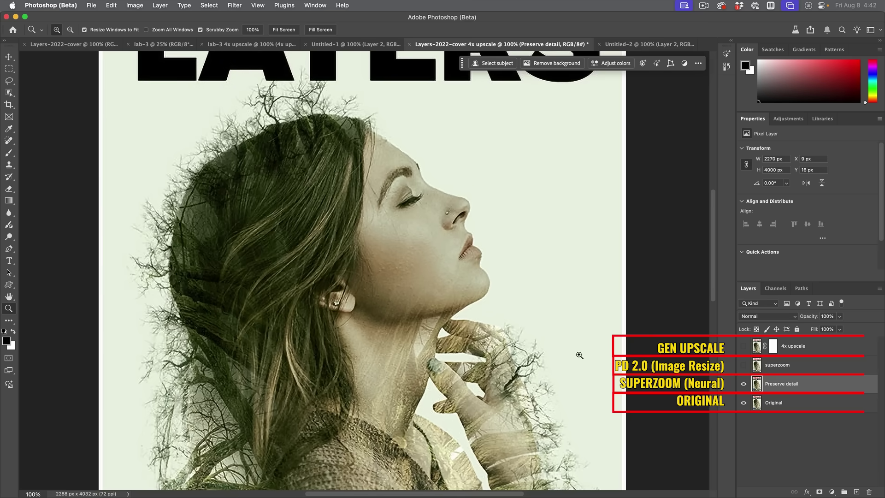
pyautogui.click(744, 383)
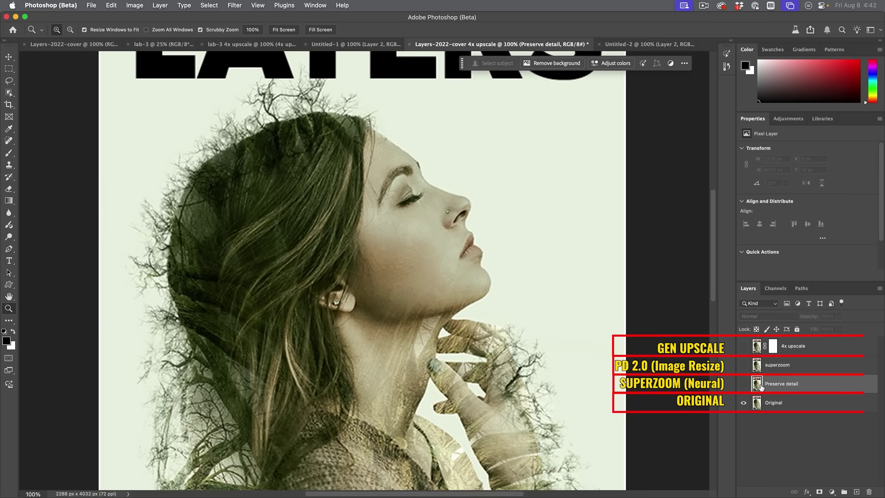
pyautogui.click(743, 384)
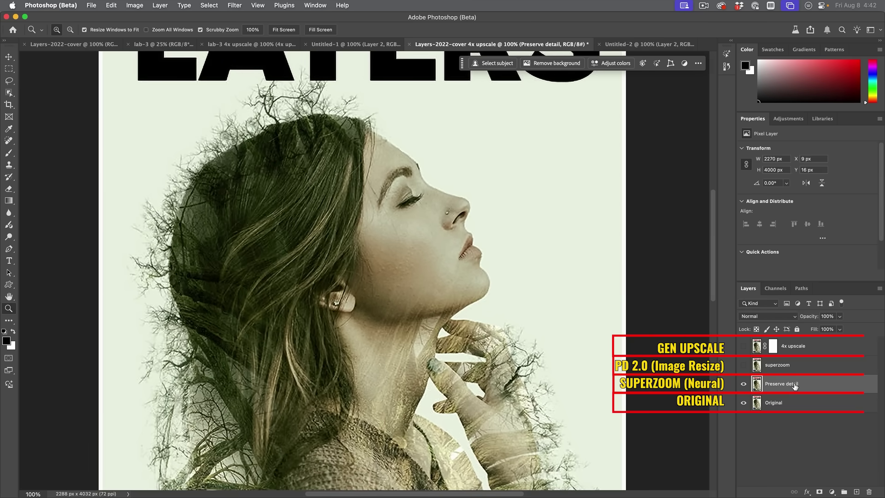
pyautogui.moveTo(390, 149); pyautogui.dragTo(402, 313)
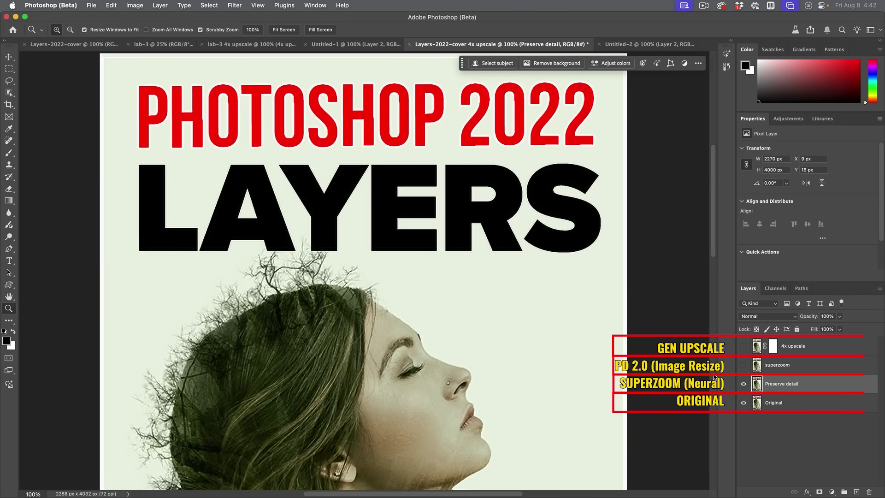
pyautogui.click(743, 384)
pyautogui.click(743, 384)
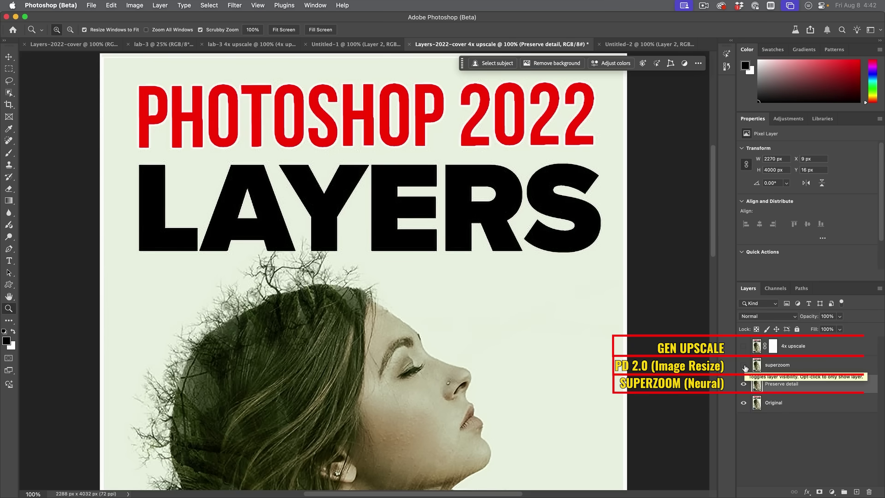
pyautogui.click(743, 365)
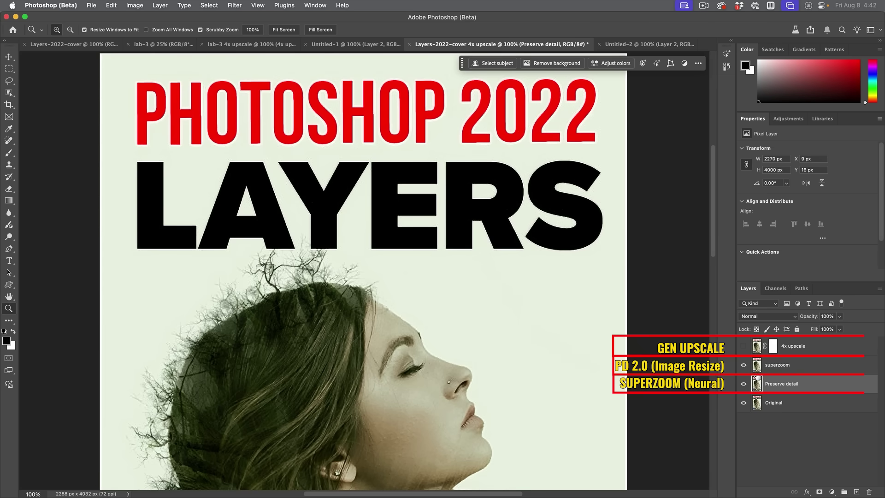
# Flick the superzoom layer off and on to compare it with Preserve detail on the title and hair
pyautogui.click(744, 365)
pyautogui.click(744, 365)
pyautogui.click(744, 365)
pyautogui.click(744, 365)
pyautogui.click(744, 365)
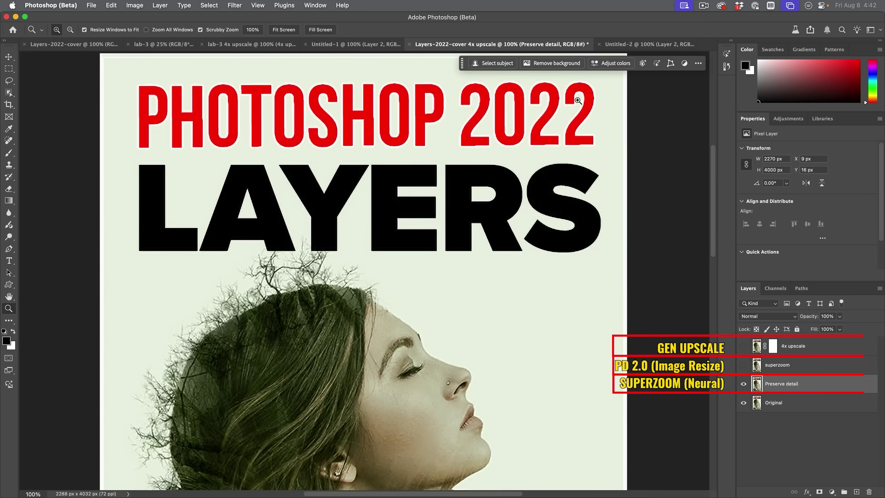
pyautogui.click(744, 365)
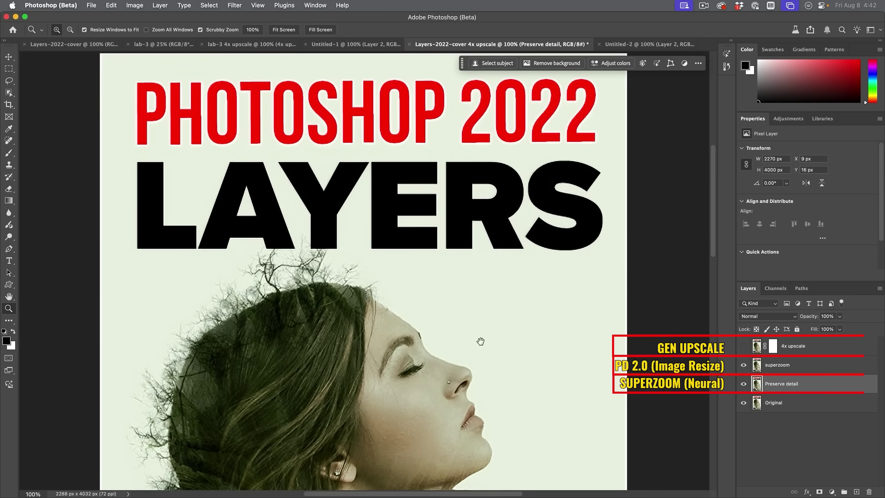
# Pan down to the sweater and COLIN SMITH title and toggle superzoom to compare bark and sweater detail
pyautogui.moveTo(481, 341); pyautogui.dragTo(481, 110)
pyautogui.moveTo(514, 310); pyautogui.dragTo(471, 192)
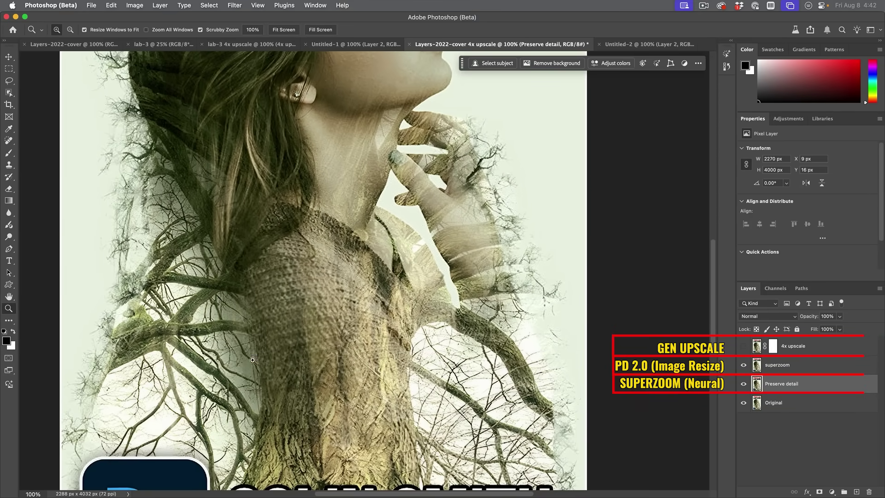
pyautogui.moveTo(343, 285); pyautogui.dragTo(384, 235)
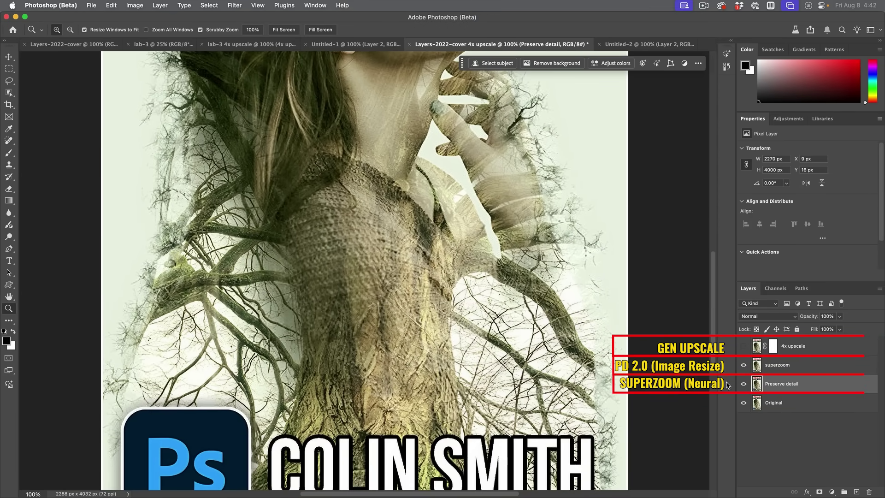
pyautogui.click(743, 365)
pyautogui.click(744, 365)
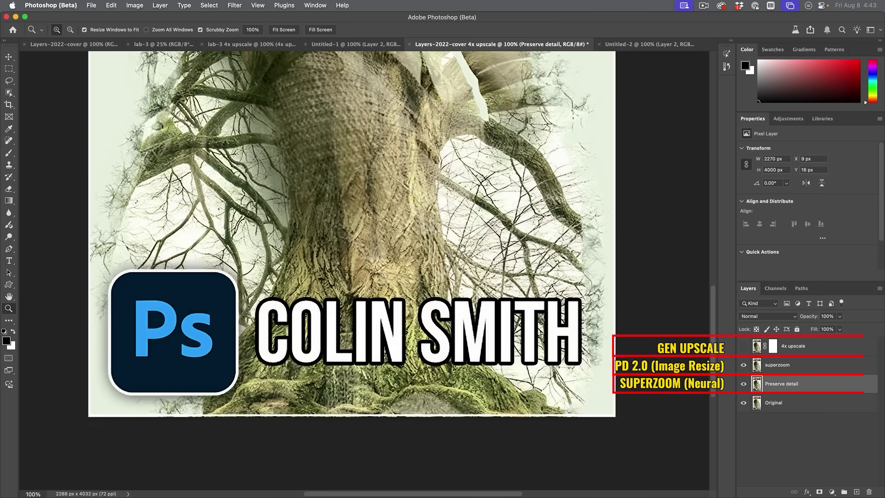
pyautogui.click(743, 365)
pyautogui.click(743, 365)
pyautogui.click(743, 365)
pyautogui.click(743, 365)
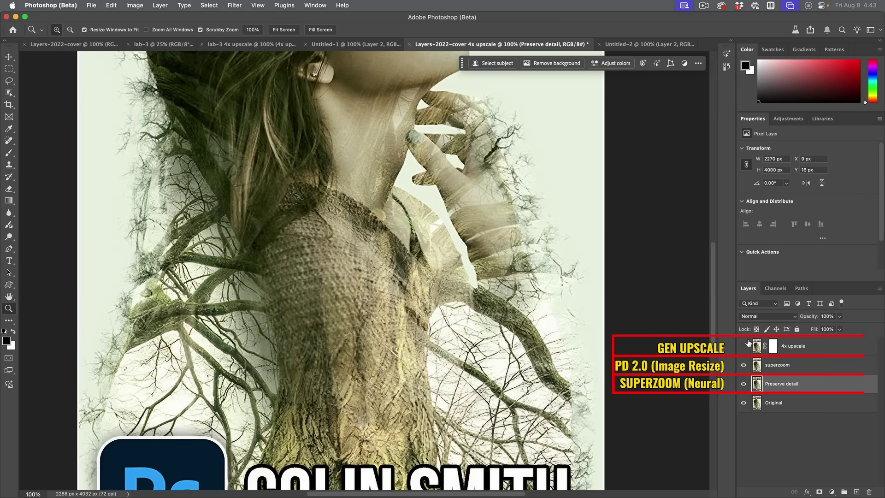
# Step through 4x upscale, superzoom, Preserve detail and Original on the face, then restore all layers
pyautogui.click(744, 346)
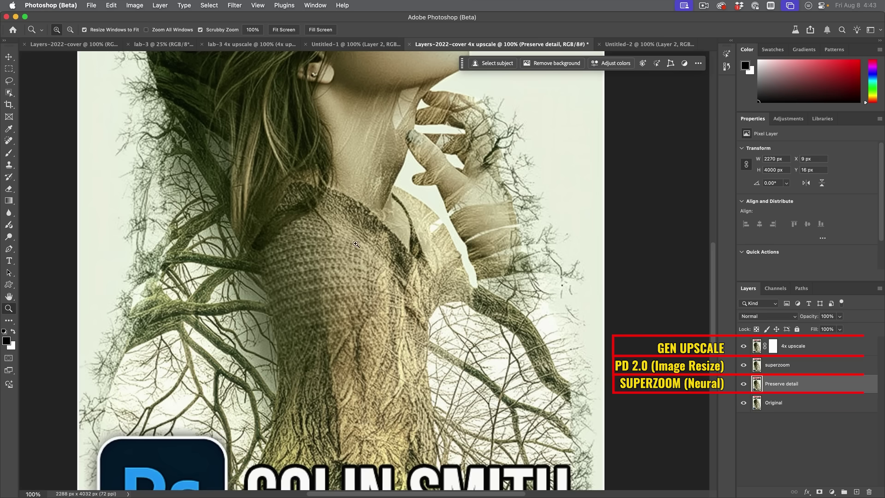
pyautogui.click(744, 346)
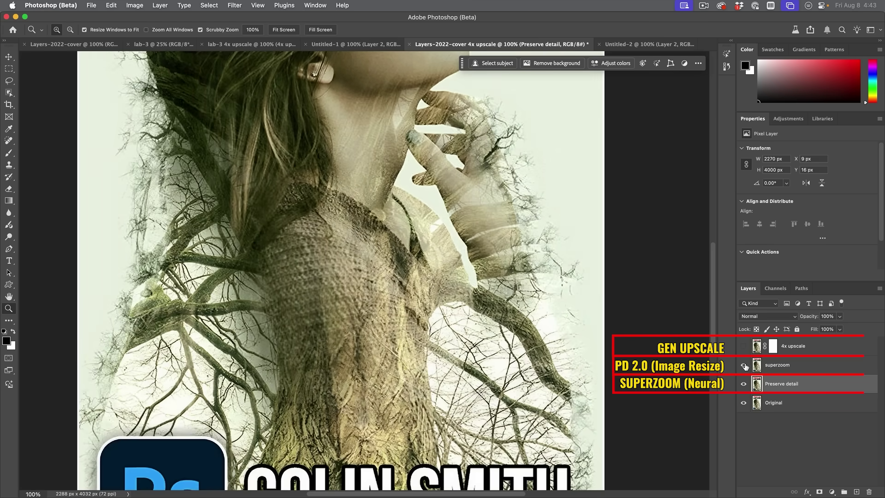
pyautogui.click(744, 364)
pyautogui.click(743, 384)
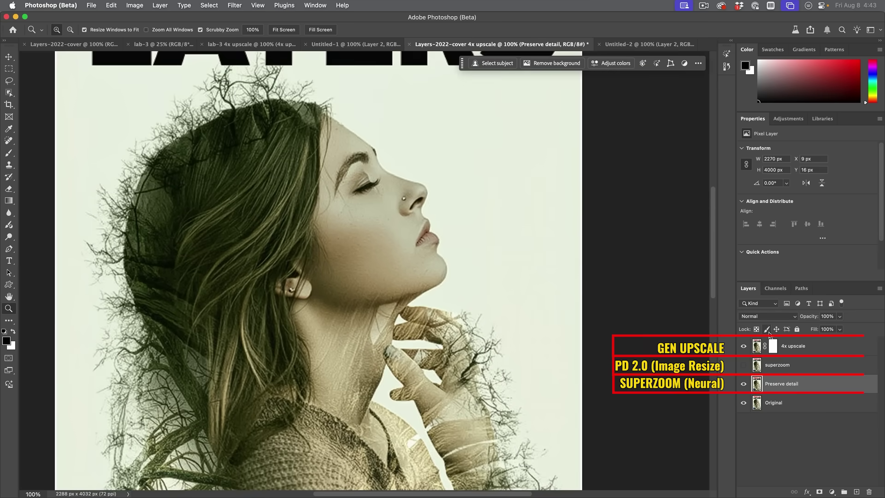
pyautogui.click(745, 347)
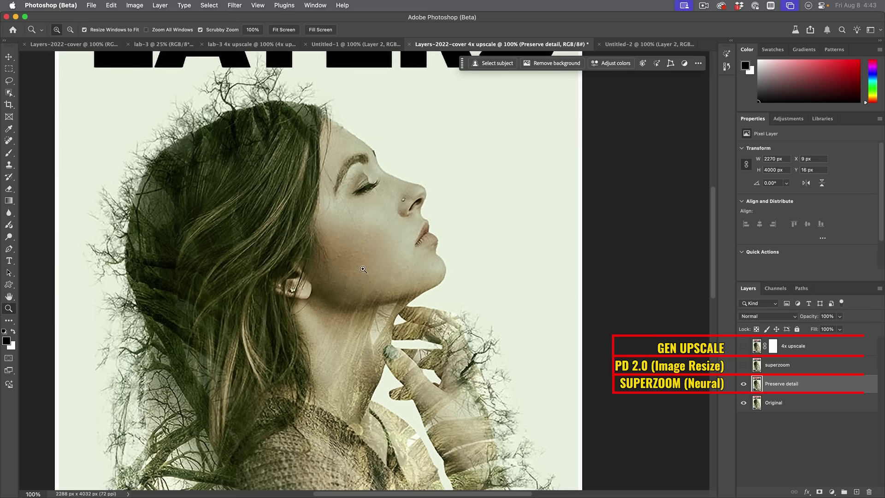
pyautogui.click(744, 384)
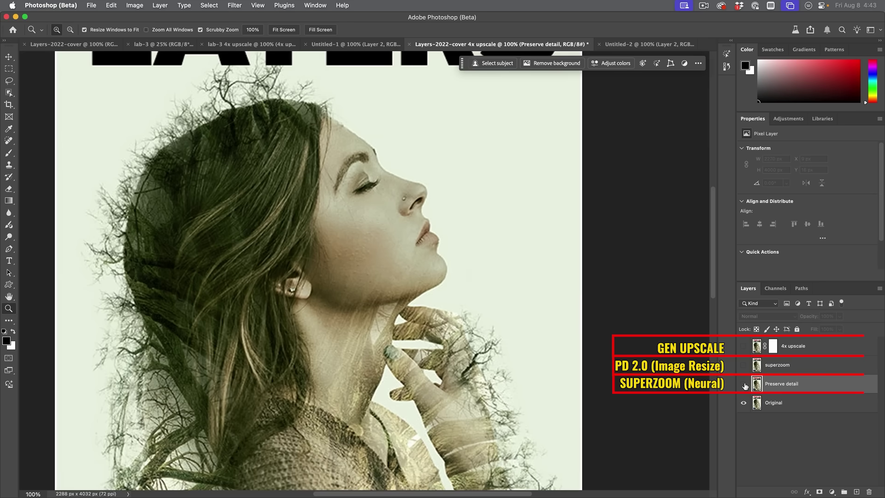
pyautogui.click(745, 385)
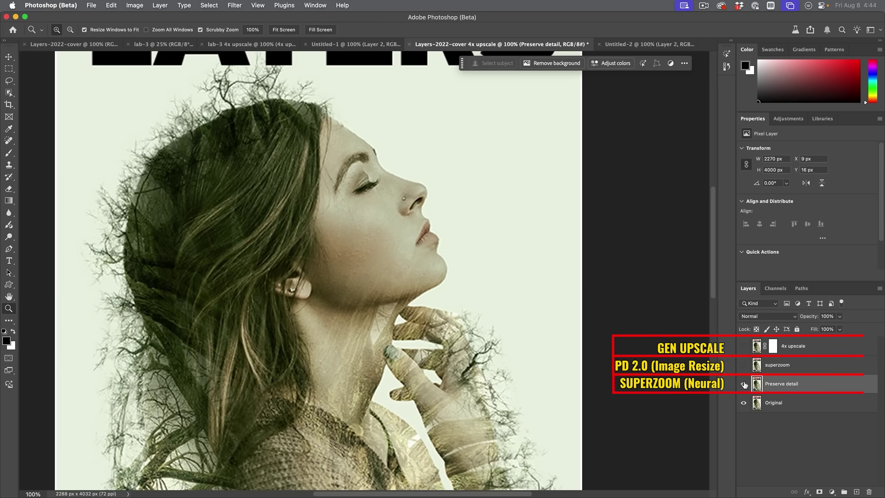
pyautogui.click(744, 365)
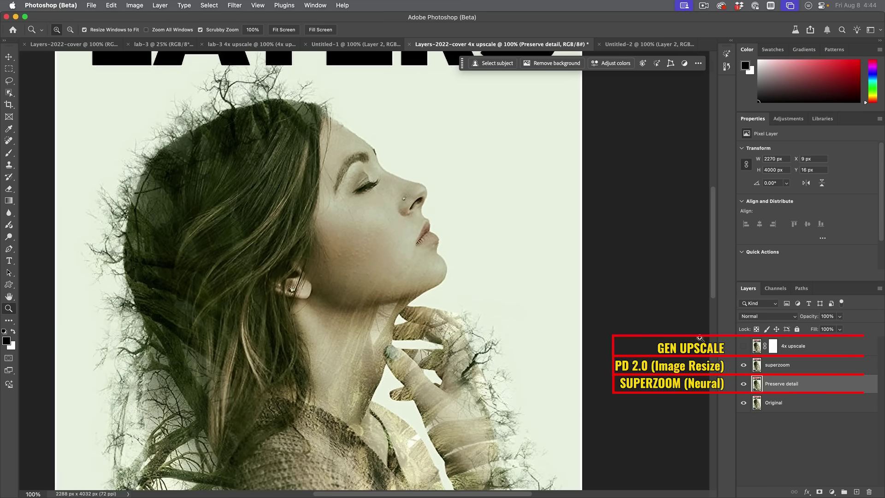
pyautogui.click(743, 346)
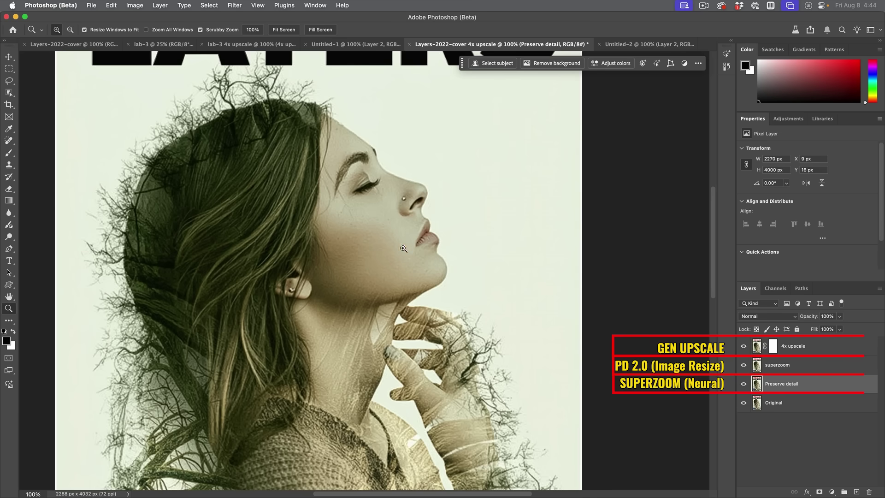
# Pan to the LAYERS title and face and toggle 4x upscale repeatedly to compare face detail
pyautogui.moveTo(272, 157); pyautogui.dragTo(289, 207)
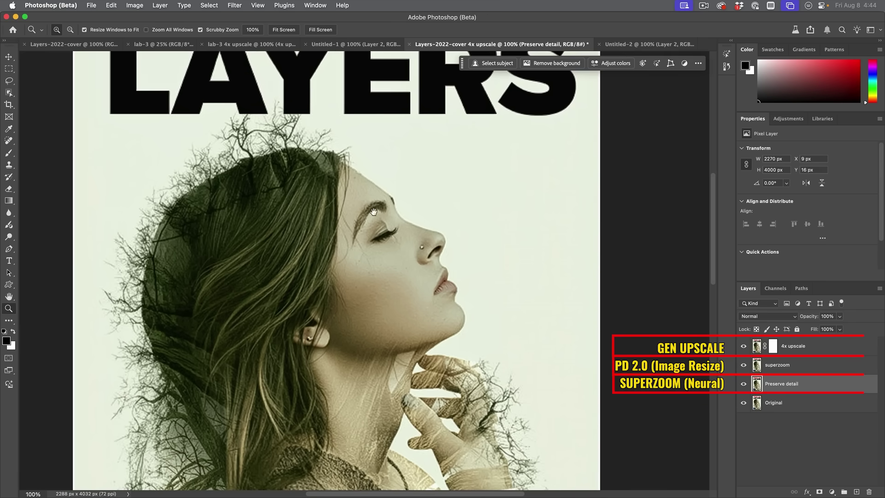
pyautogui.click(746, 345)
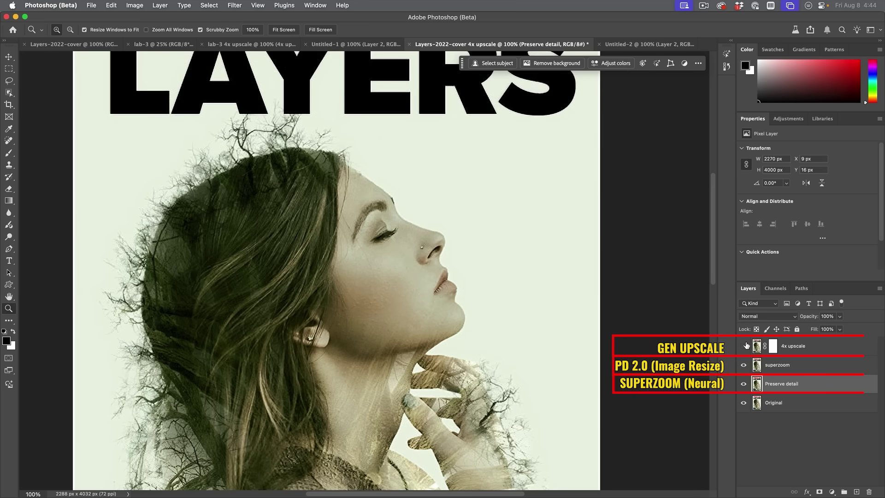
pyautogui.click(746, 345)
pyautogui.click(746, 345)
pyautogui.click(746, 345)
pyautogui.click(746, 345)
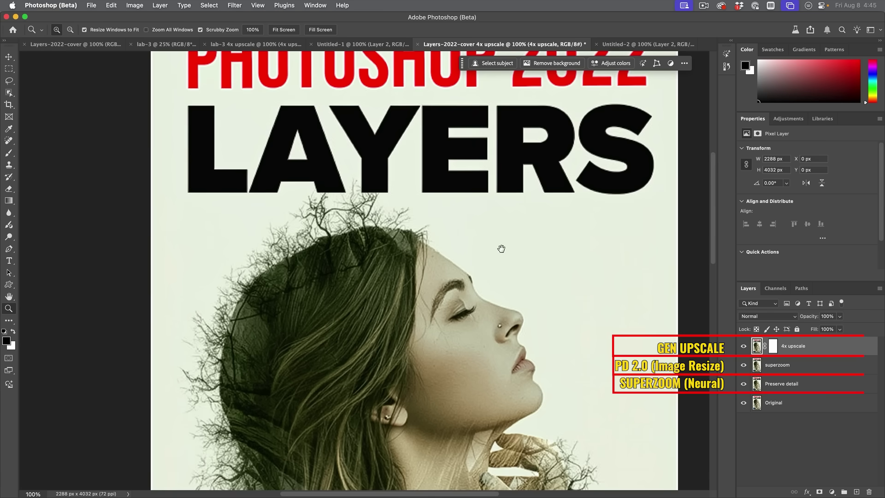
# Compare 4x upscale on the title lettering, turn it back on, and fit the cover on screen
pyautogui.scroll(3, 502, 249)
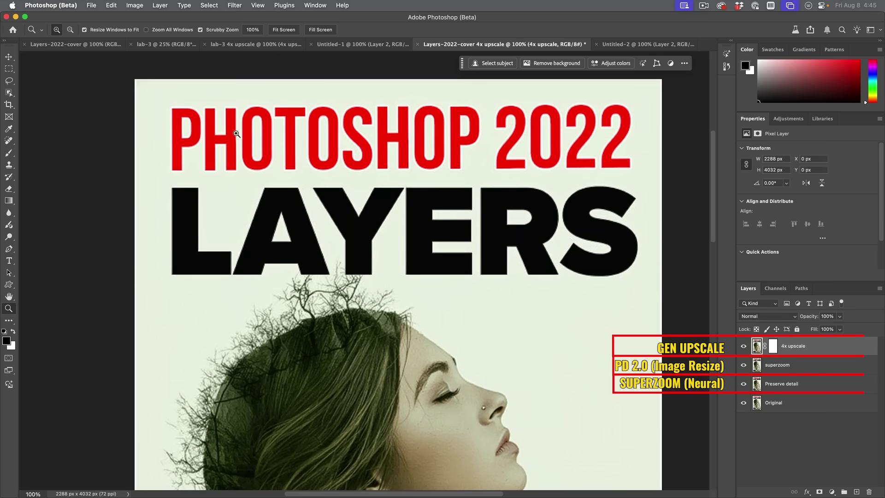
pyautogui.click(744, 346)
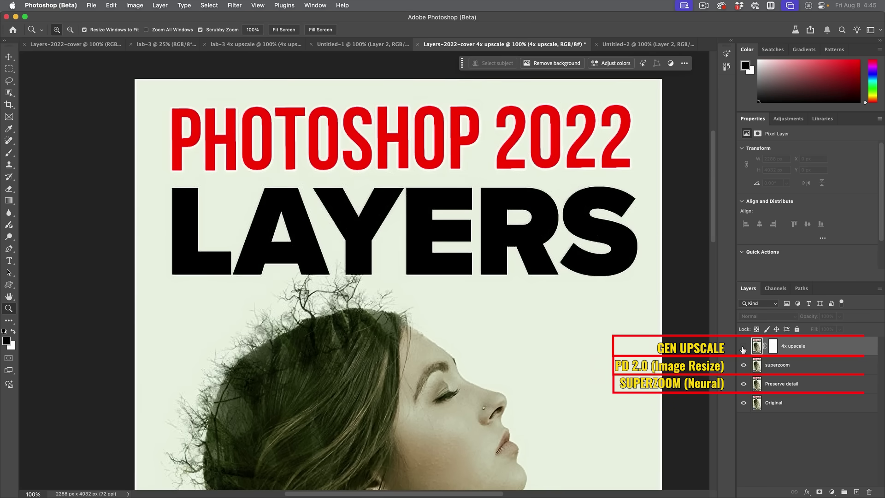
pyautogui.click(743, 347)
pyautogui.press('super+0')
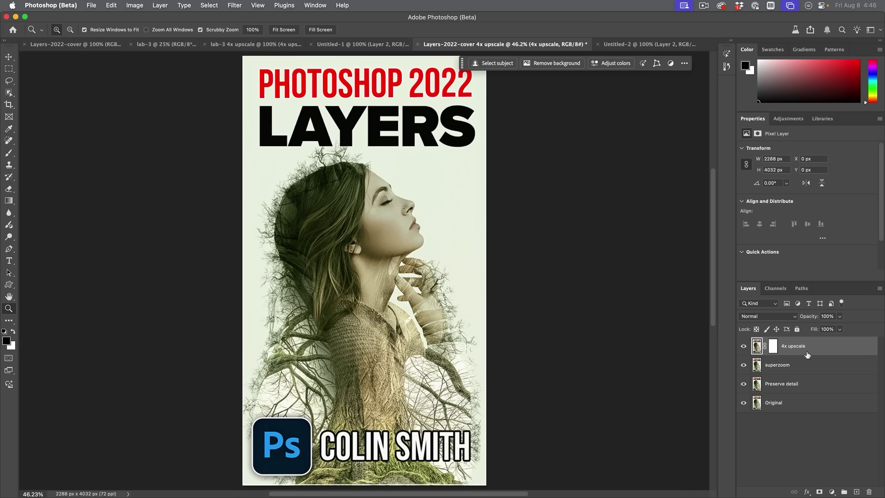
# Flick 4x upscale off and on at Fit on Screen to compare the sweater
pyautogui.click(743, 346)
pyautogui.click(743, 346)
pyautogui.click(743, 346)
pyautogui.click(743, 346)
pyautogui.click(743, 346)
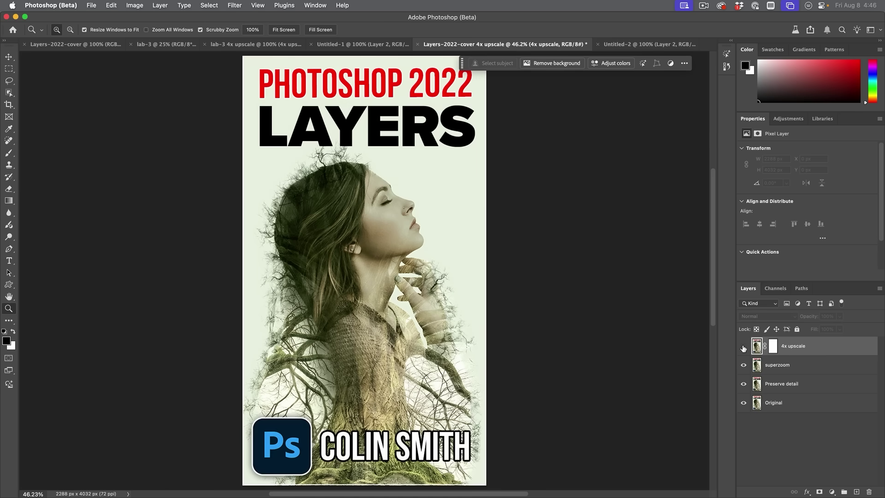
pyautogui.click(743, 346)
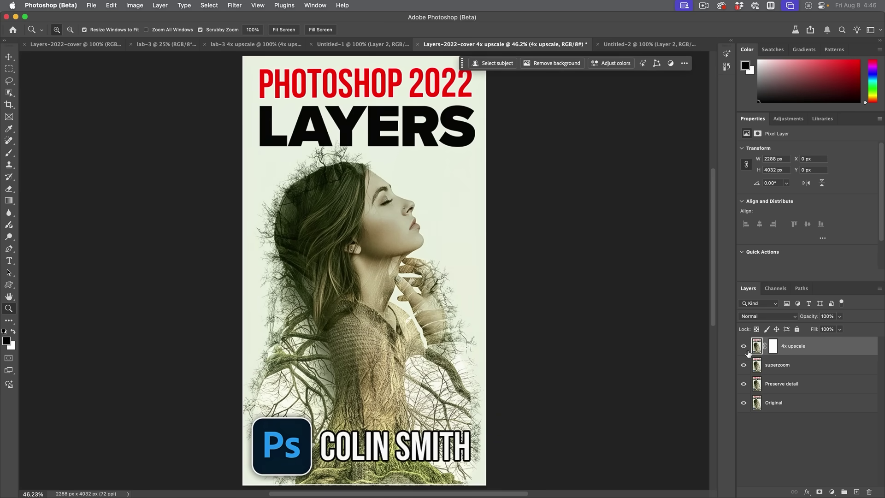
# Compare superzoom with 4x hidden, zoom to 66.7% on the face, and turn 4x upscale back on
pyautogui.click(743, 346)
pyautogui.click(743, 365)
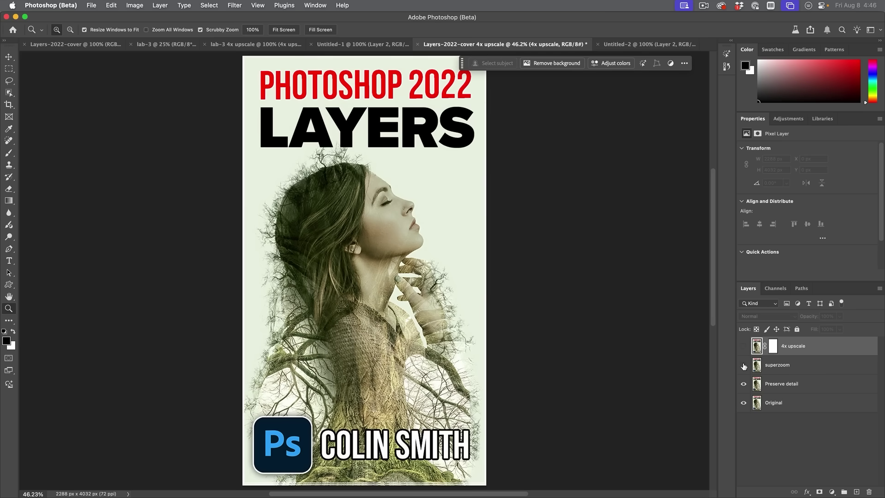
pyautogui.click(743, 366)
pyautogui.click(443, 148)
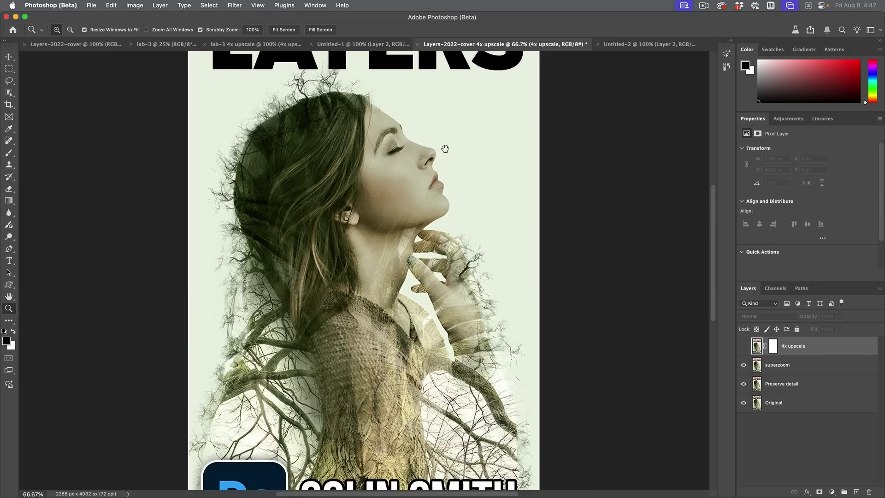
pyautogui.scroll(3, 461, 149)
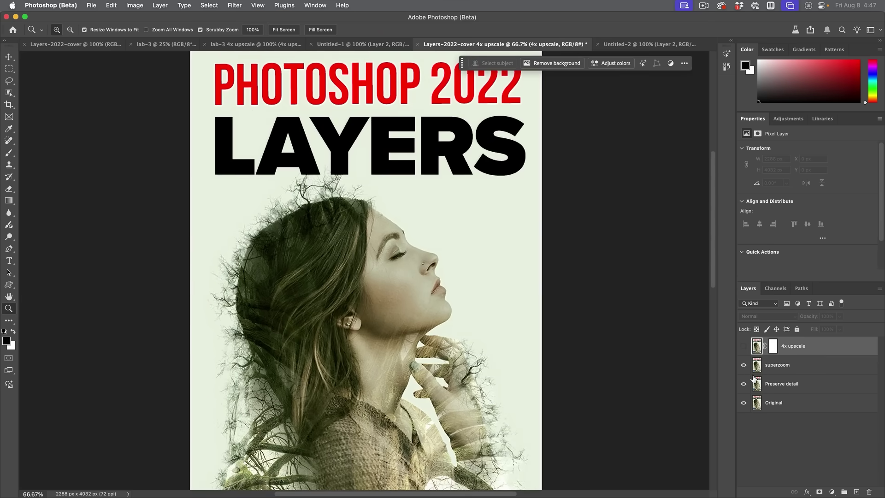
pyautogui.click(743, 346)
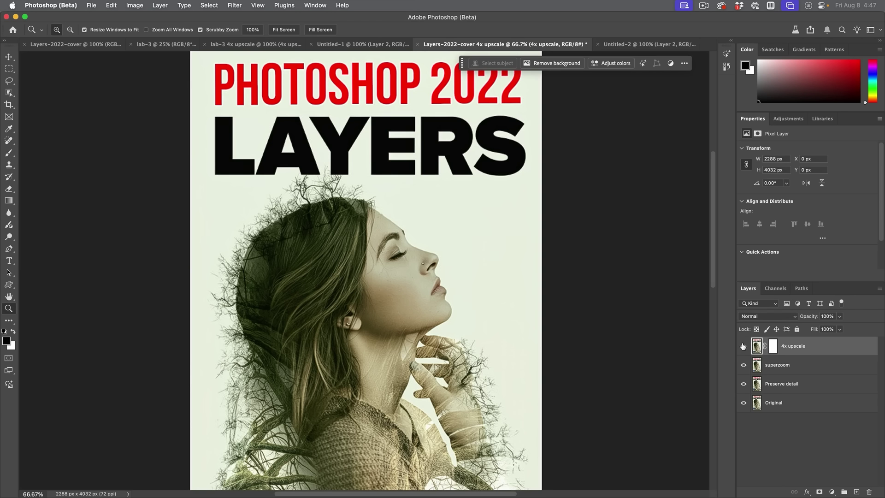